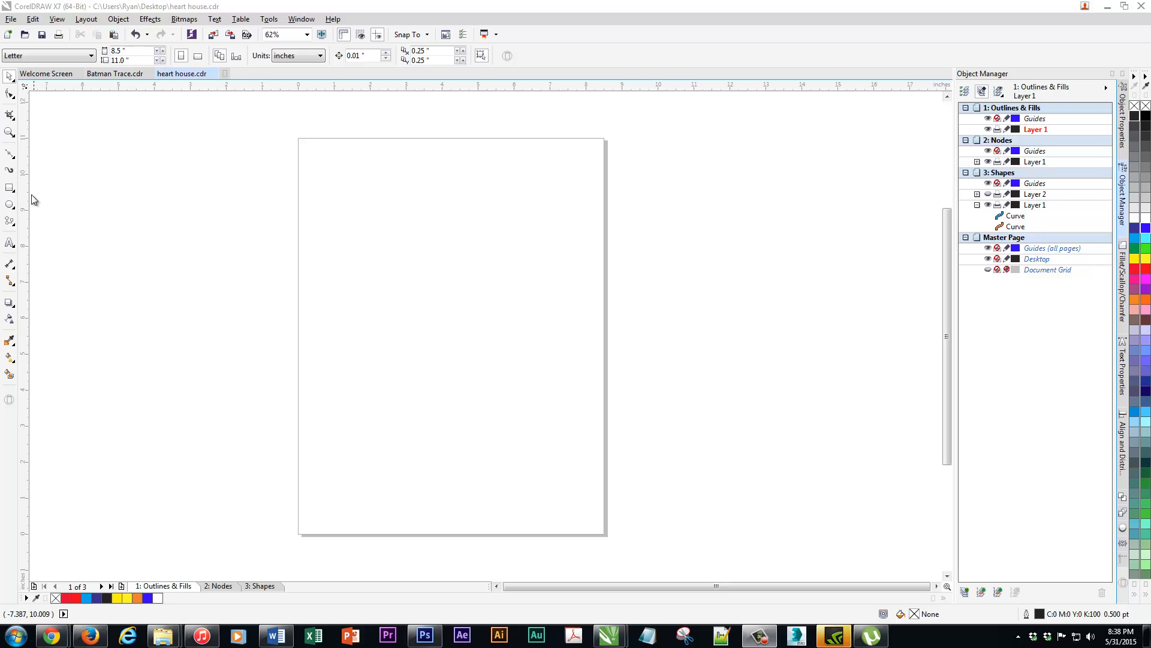
Draw a rectangle about 2.48 by 2.2 inches, an ellipse about 2.72 by 2.15 inches, and a circle about 1.58 inches across on the page
left_click(10, 188)
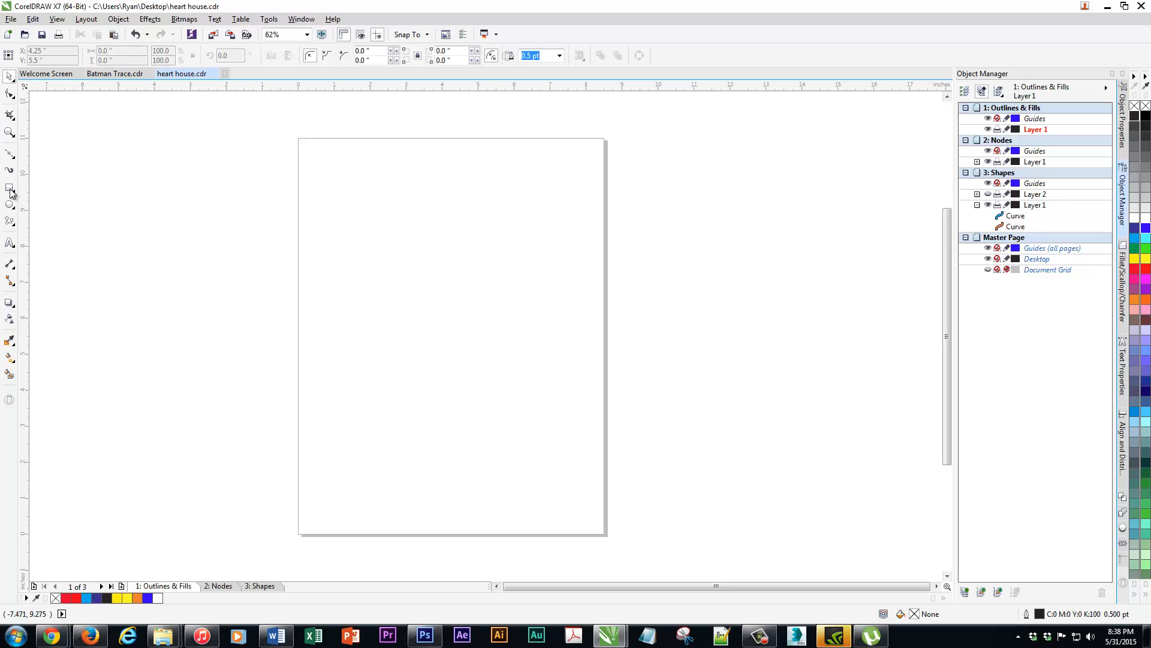
mouse_move(325, 174)
left_mouse_down()
mouse_move(416, 253)
mouse_move(509, 259)
mouse_move(552, 304)
left_mouse_up()
left_click(10, 204)
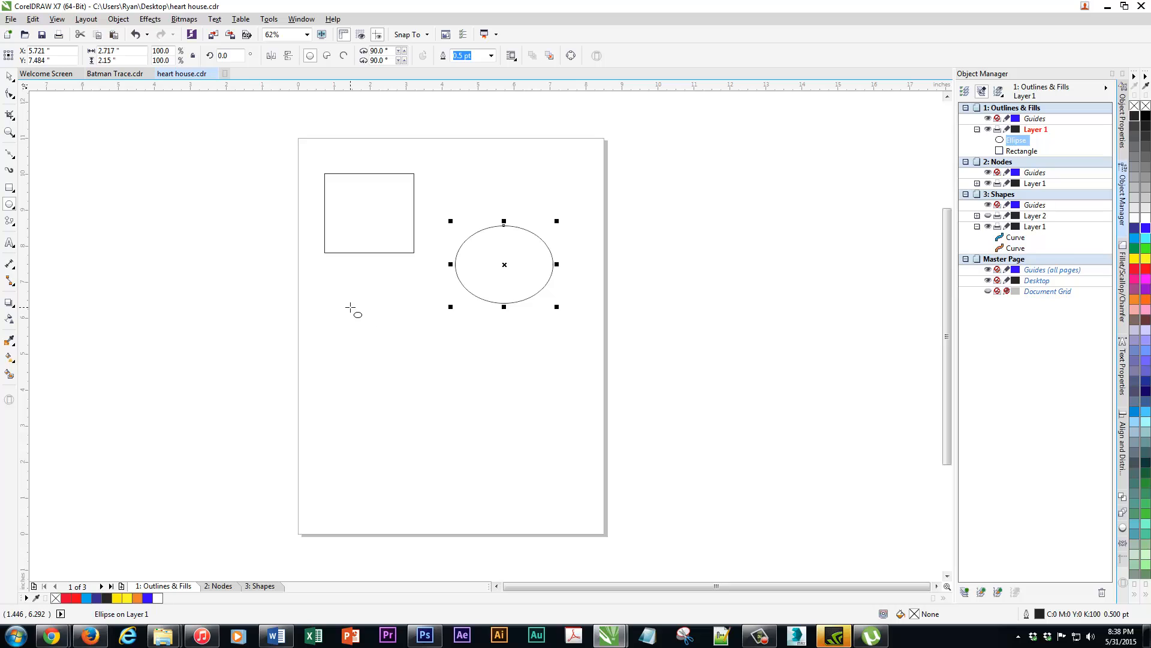
left_click_drag(350, 307, 407, 349)
Draw a right triangle about 3.0 by 2.95 inches from the basic shapes, below the ellipse
left_click(12, 225)
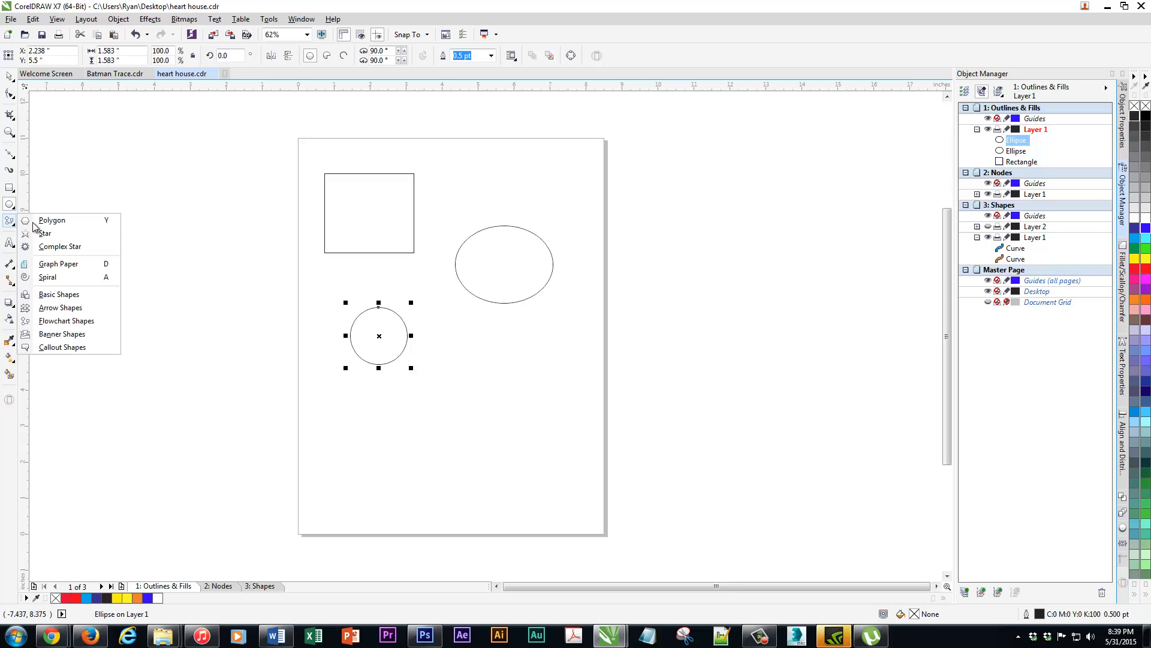
left_click(59, 295)
left_click(310, 56)
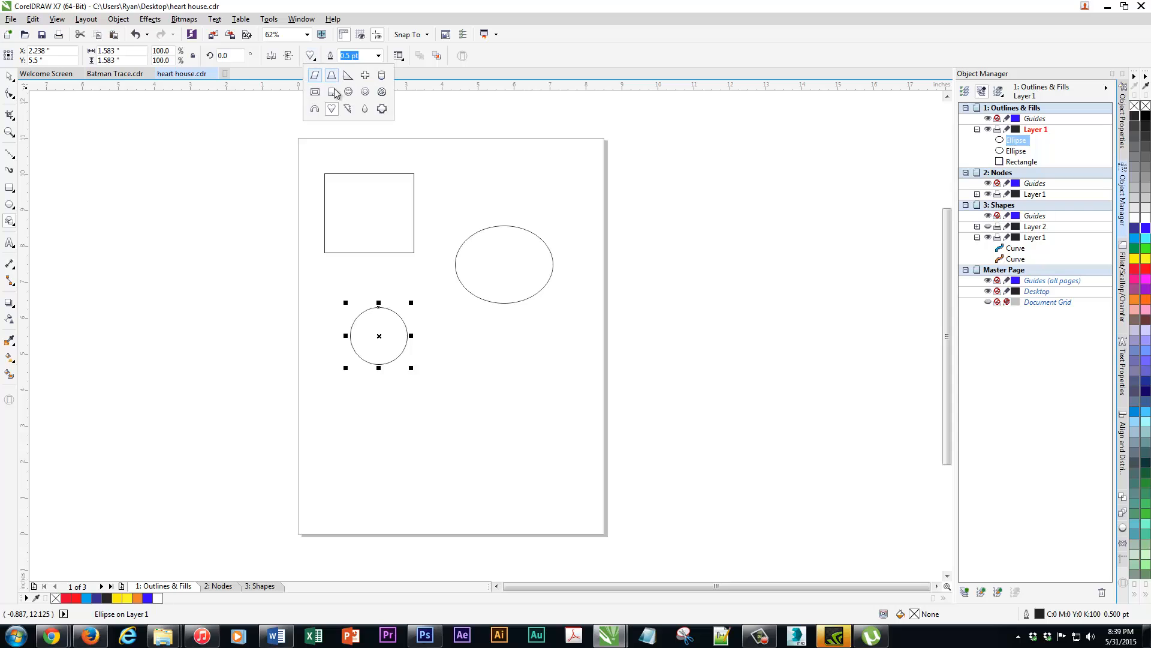
left_click(346, 77)
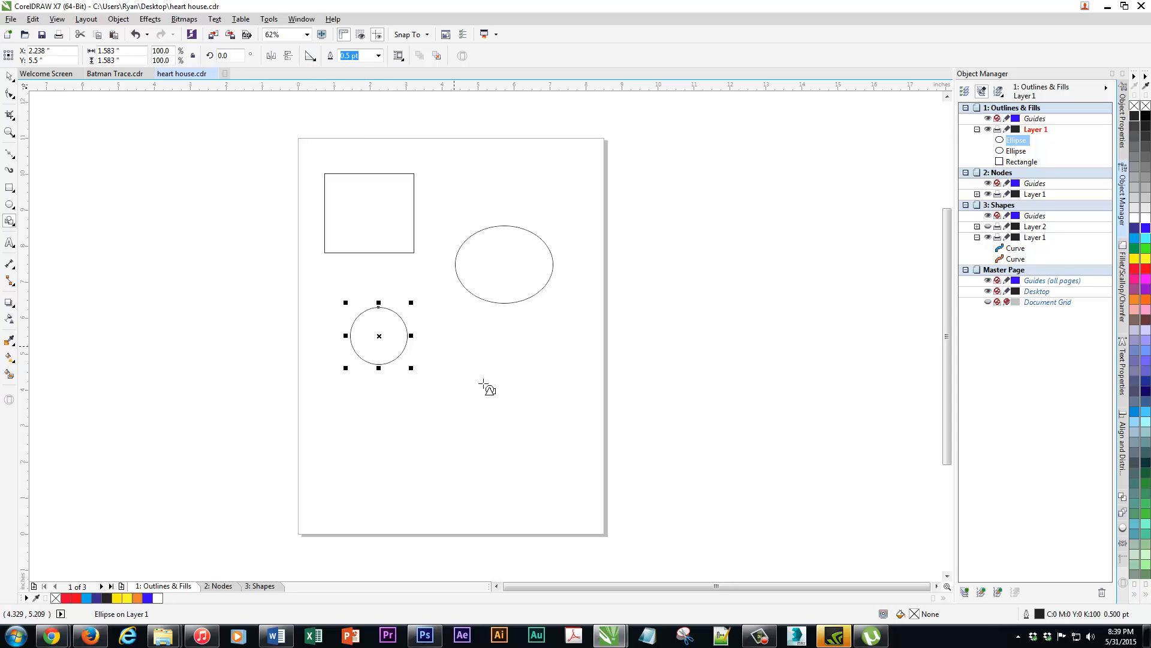
left_click_drag(451, 343, 566, 456)
Add the artistic text "ABC" near the page's lower left and enlarge it to about 1.82 by 0.67 inches below the circle
left_click(10, 243)
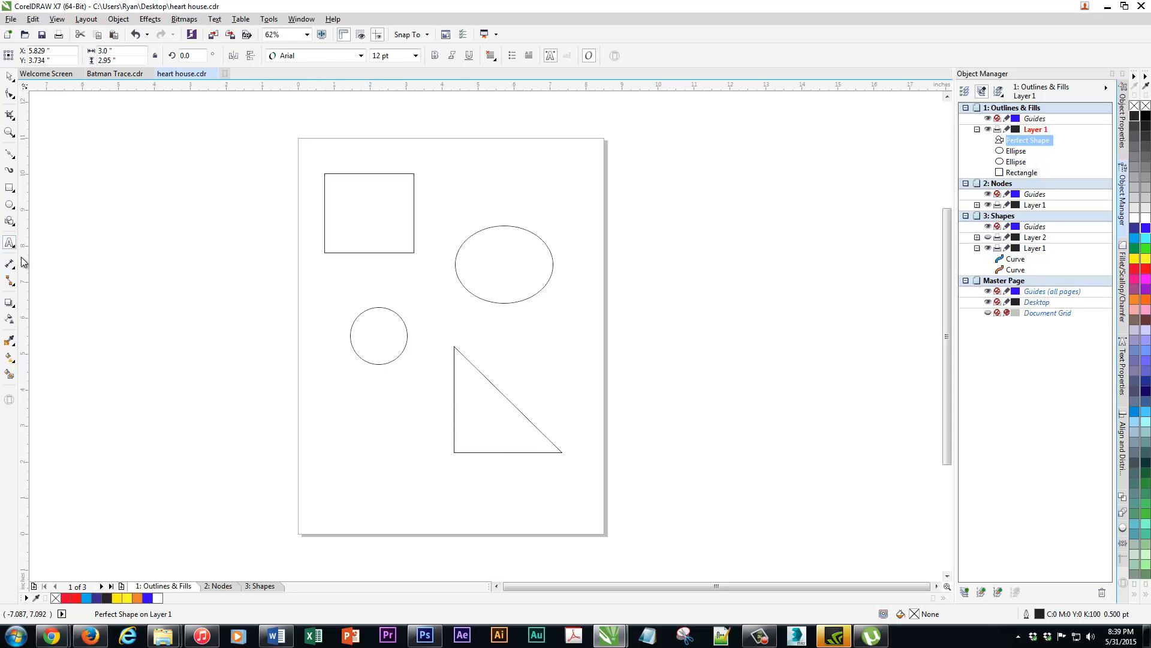
left_click(323, 471)
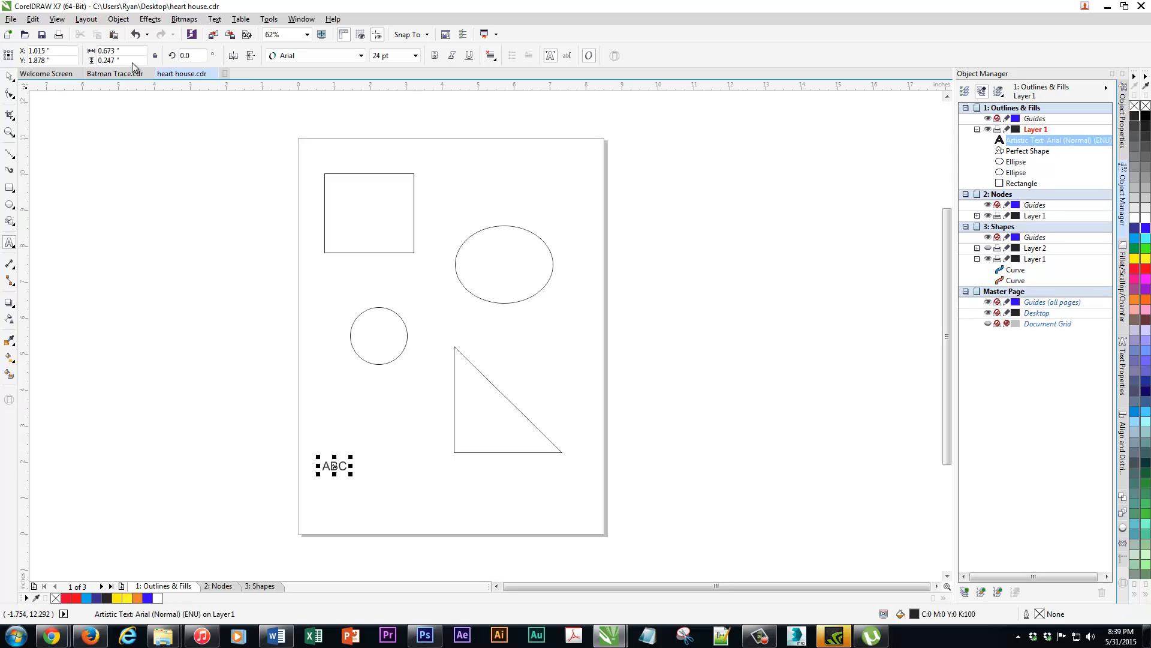
left_click(9, 77)
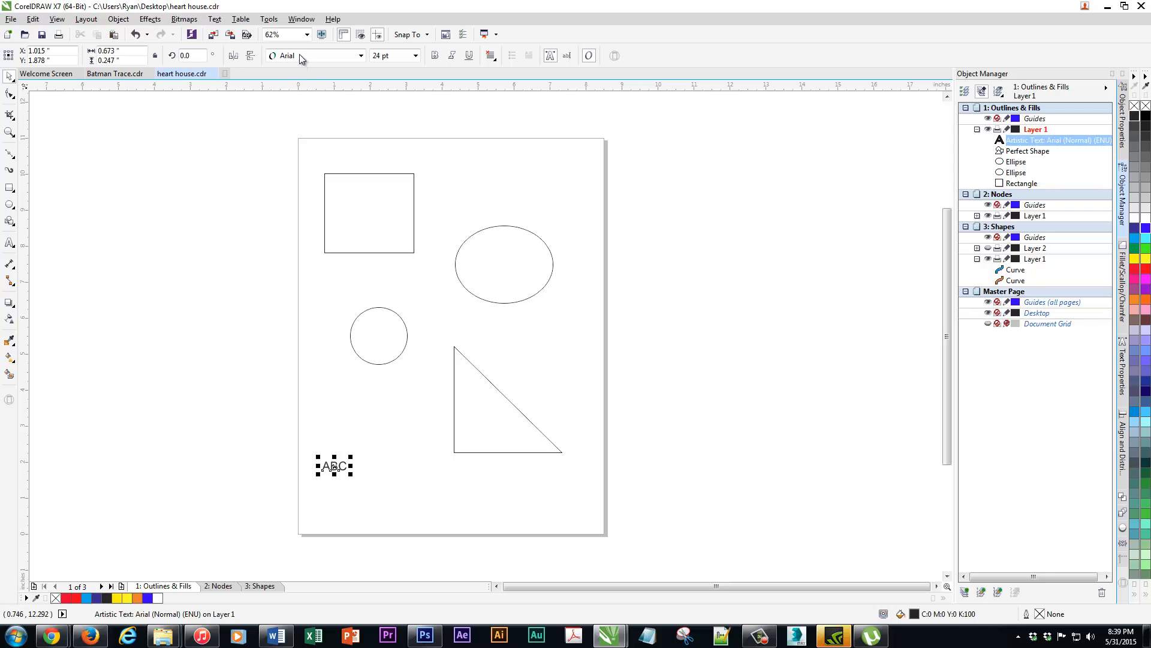
left_click_drag(352, 474, 362, 422)
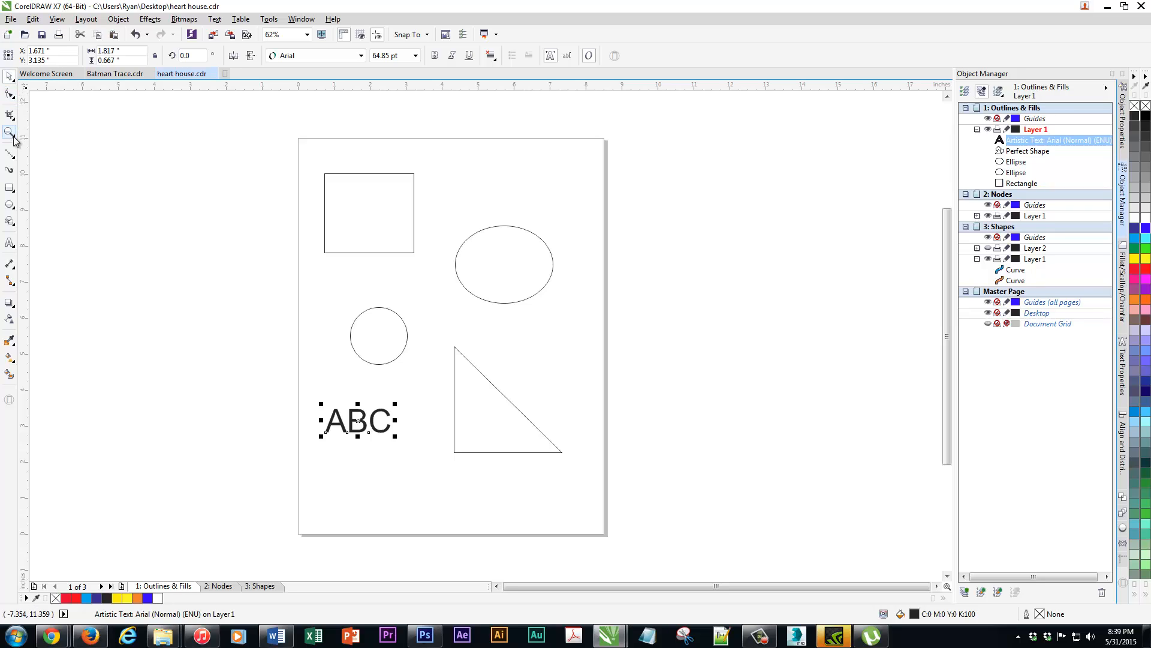
Draw a closed, irregular zigzag shape about 4.5 by 1.68 inches below the text with straight Bézier segments
left_click(10, 157)
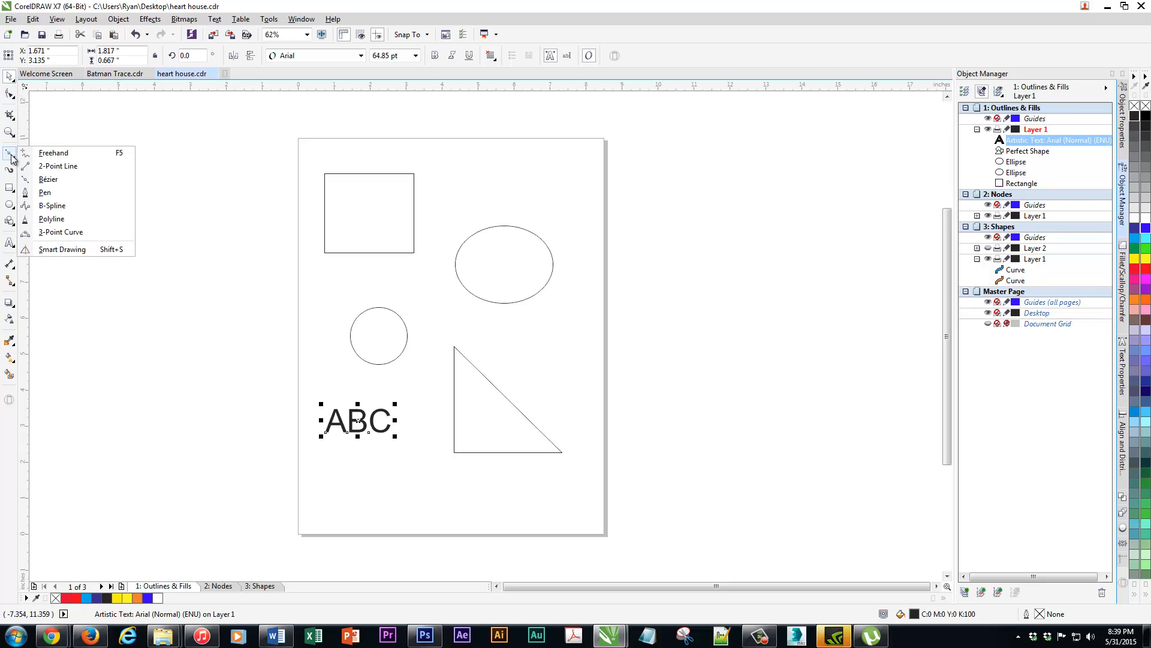
left_click(69, 180)
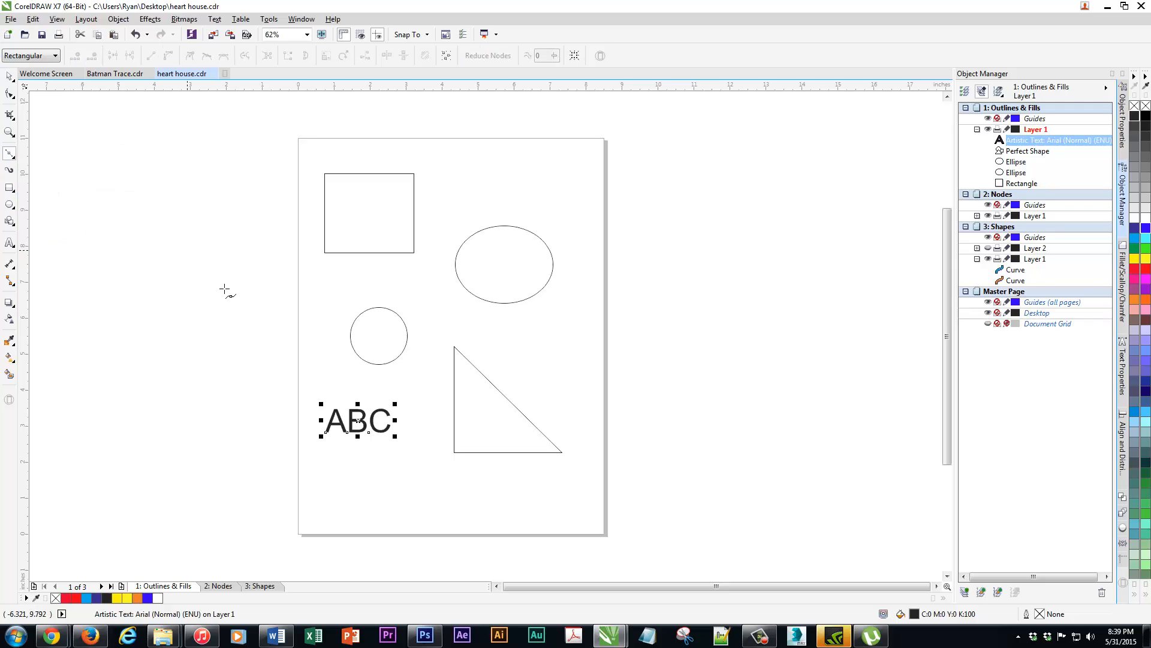
left_click(371, 482)
left_click(405, 463)
left_click(429, 480)
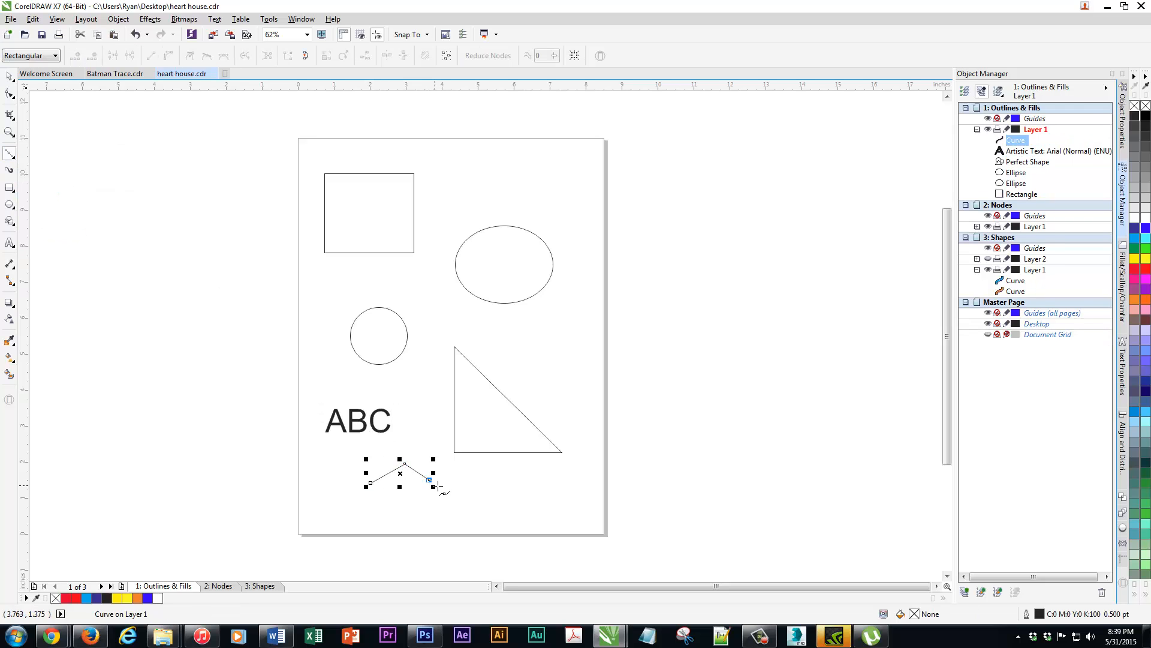
left_click(456, 495)
left_click(480, 485)
left_click(497, 520)
left_click(465, 524)
left_click(426, 516)
left_click(417, 487)
left_click(379, 497)
left_click(349, 509)
double_click(334, 464)
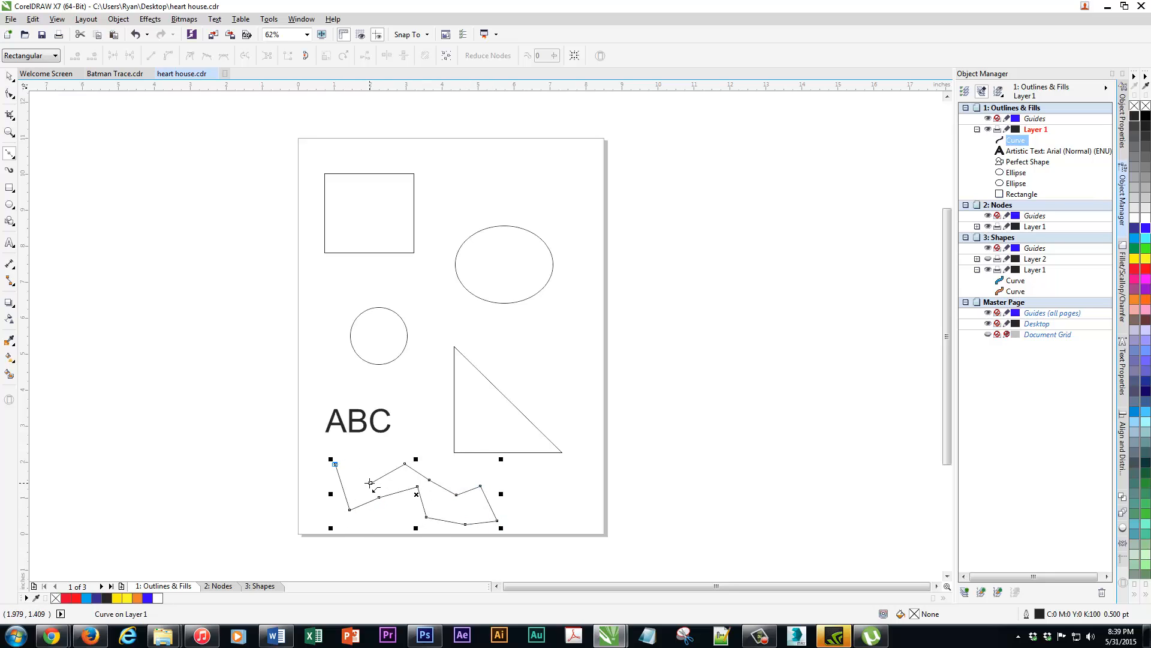
left_click(9, 76)
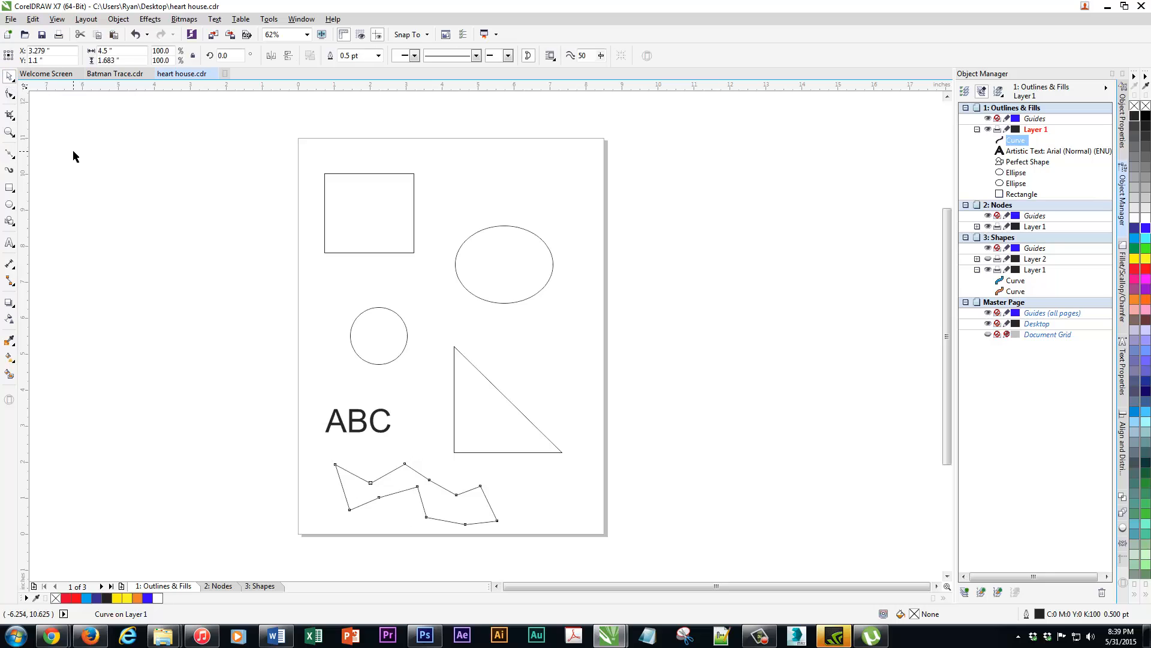
Move the rectangle, ellipse, circle, triangle, ABC text and zigzag shape each slightly higher on the page
left_click(72, 150)
left_click_drag(392, 225, 384, 208)
left_click_drag(529, 264, 535, 208)
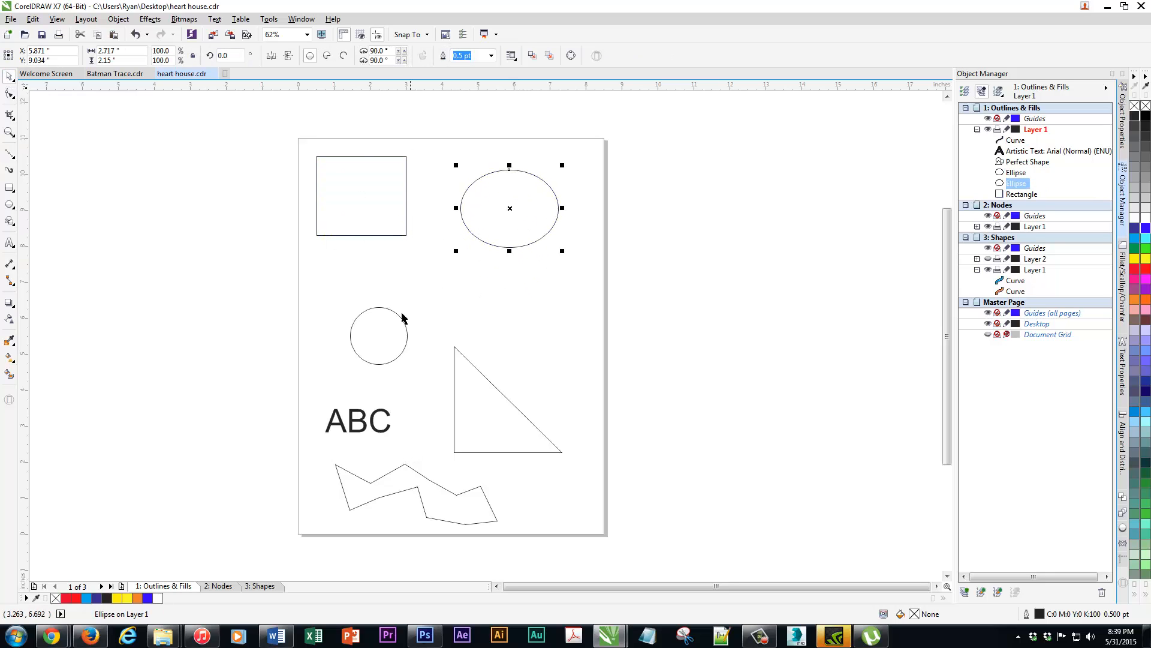
left_click_drag(399, 325, 396, 287)
left_click_drag(467, 428, 465, 375)
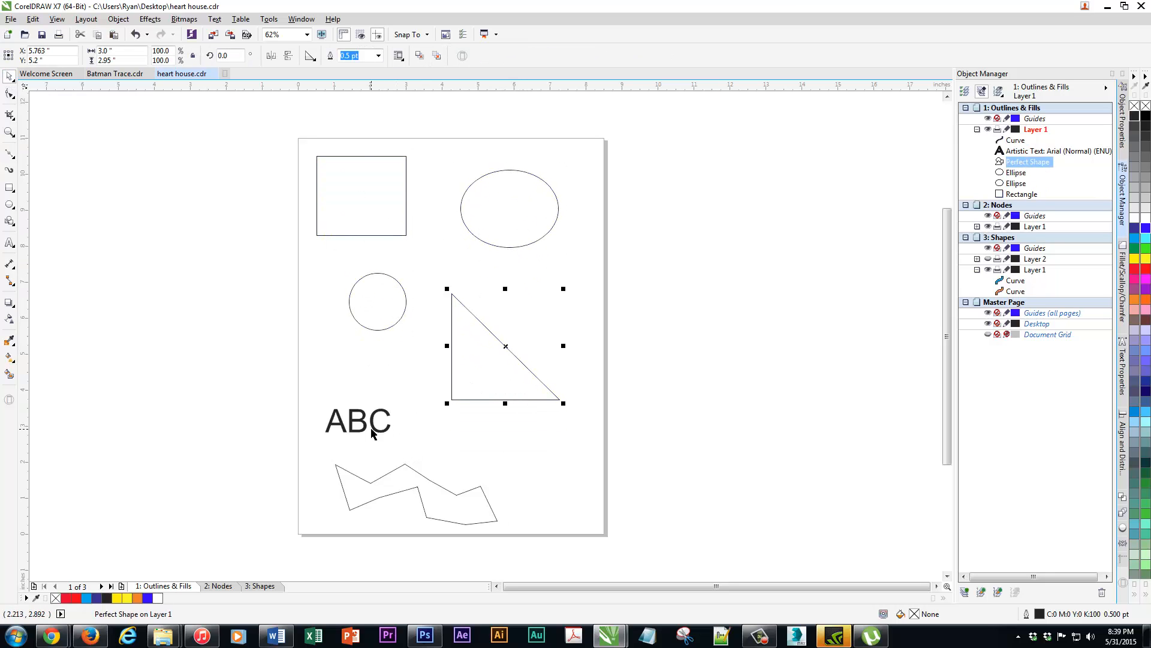
left_click_drag(372, 433, 367, 396)
left_click_drag(427, 478, 436, 449)
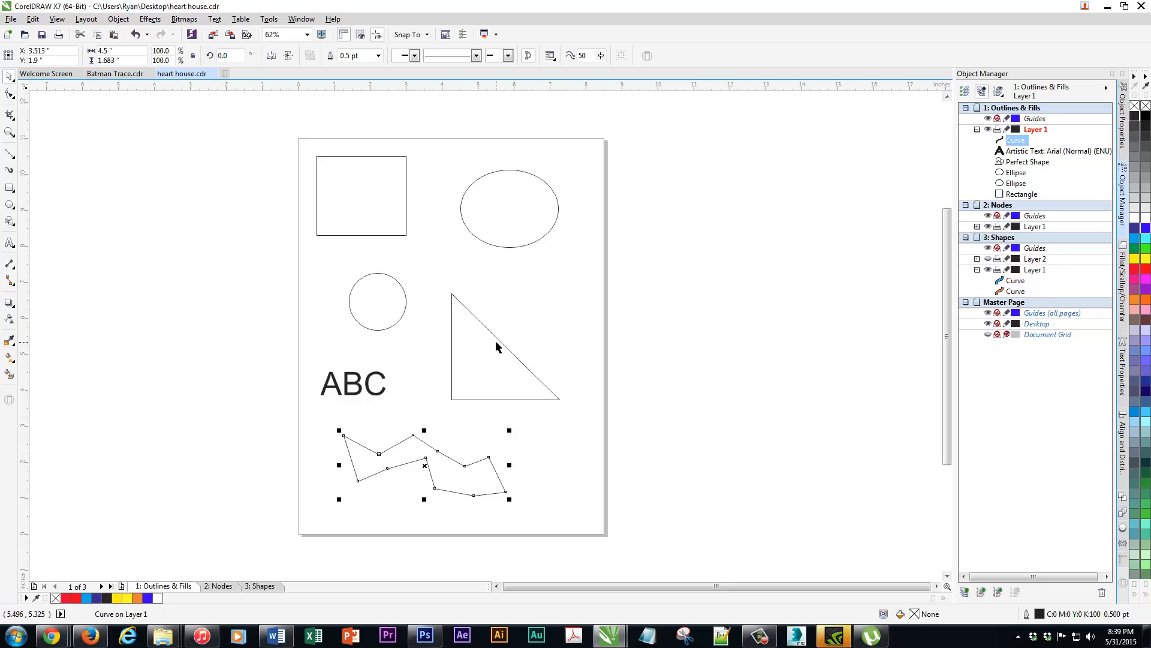
left_click(375, 202)
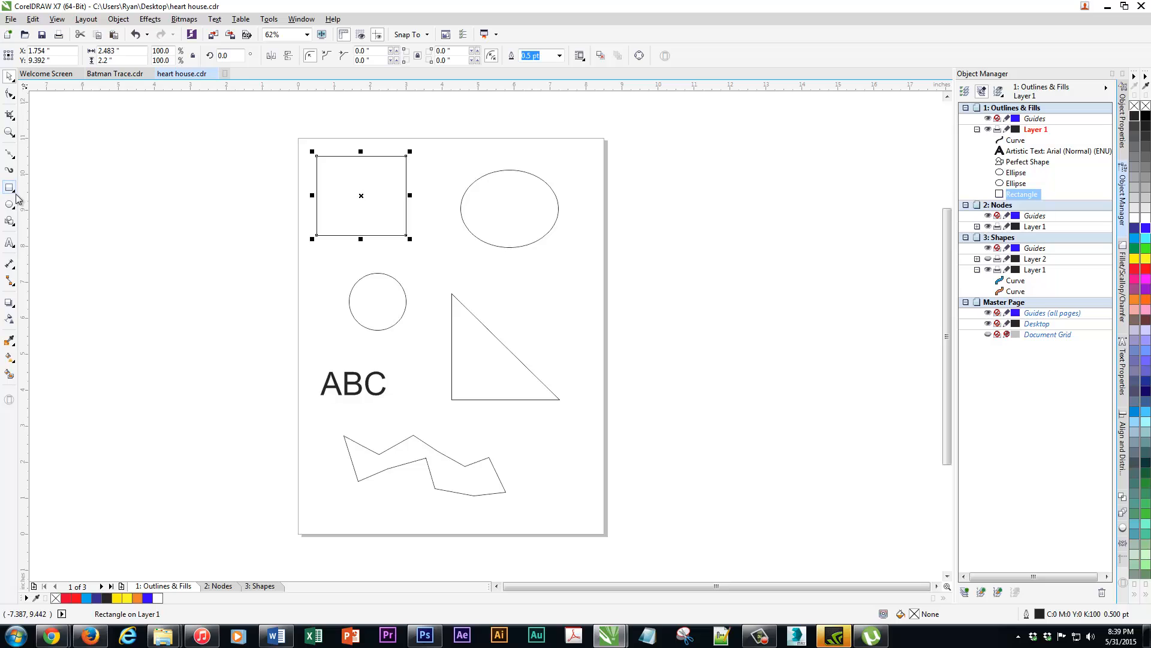
left_click(492, 235)
left_click(355, 387)
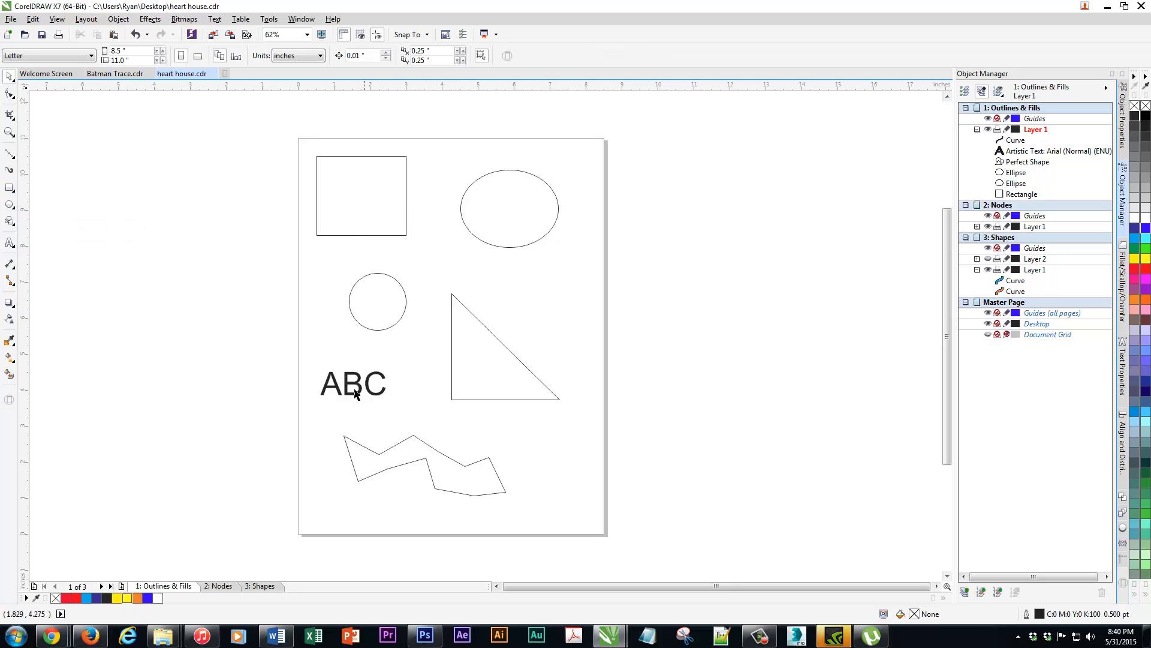
left_click(366, 384)
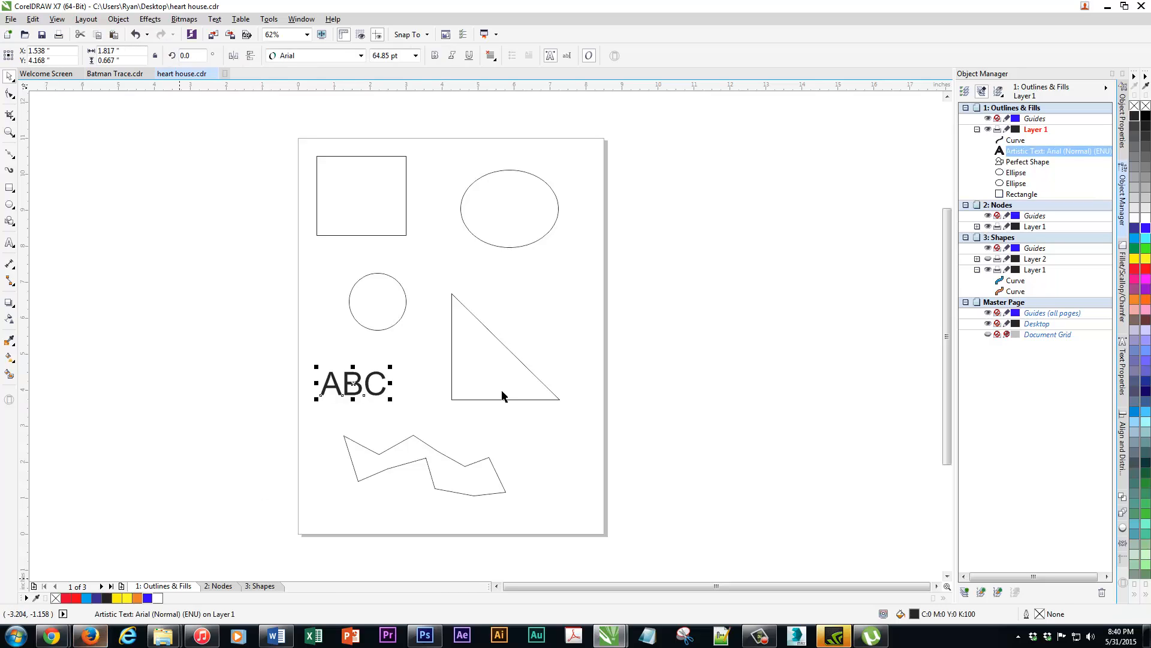
left_click(502, 354)
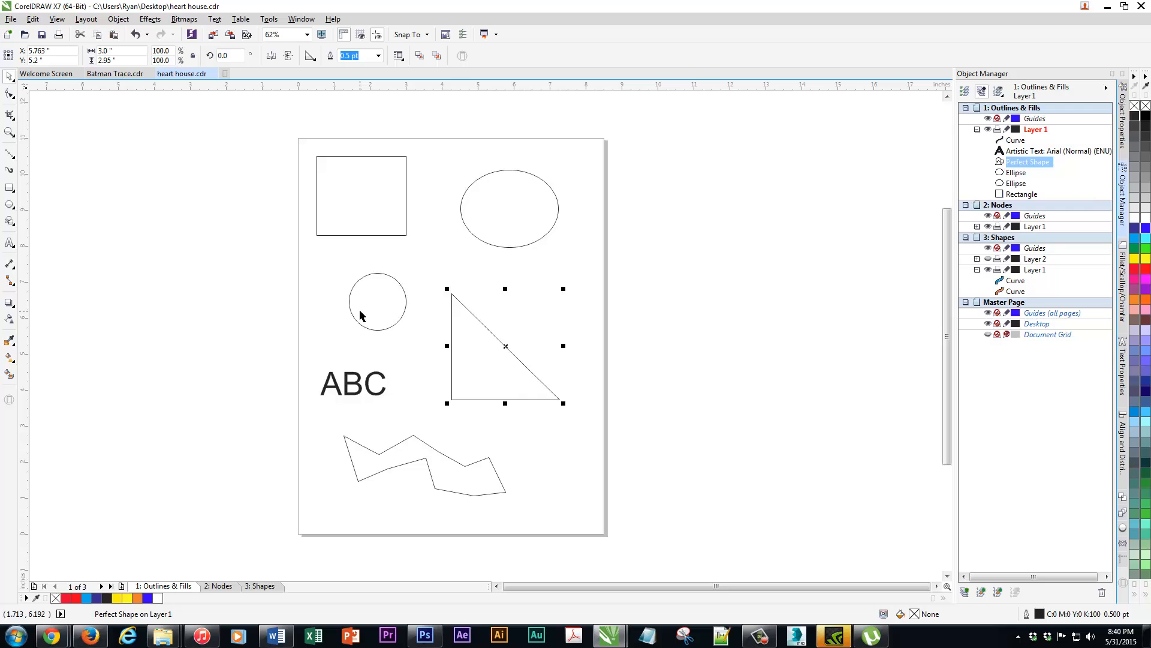
Convert the rectangle and the large ellipse to curves
right_click(407, 207)
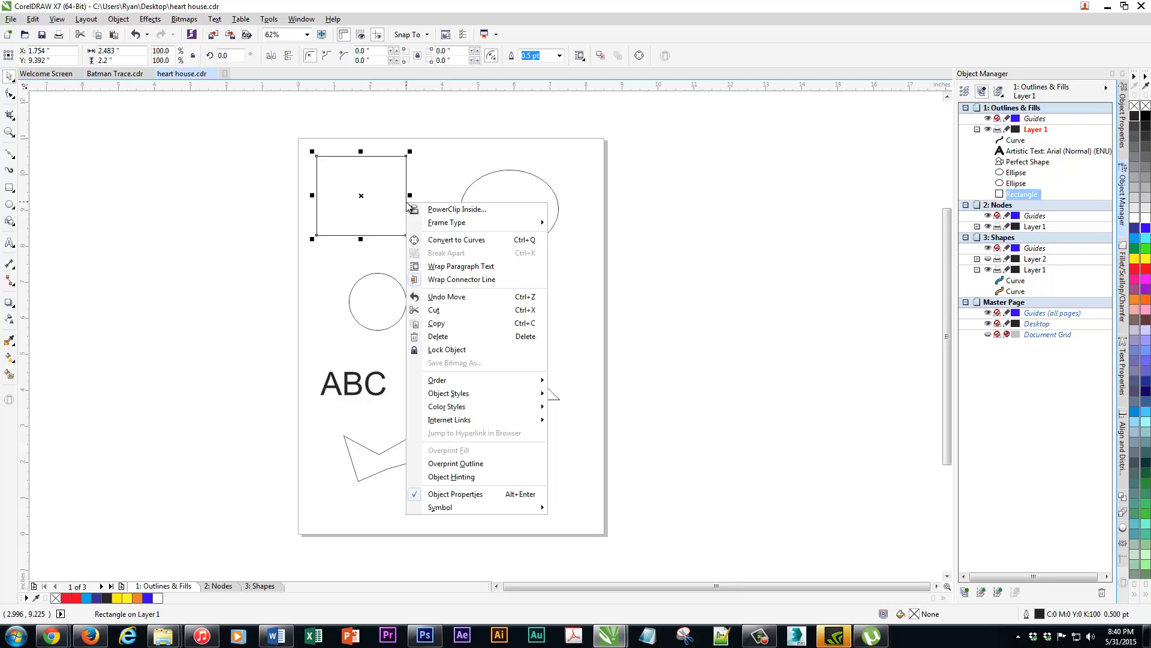
left_click(457, 240)
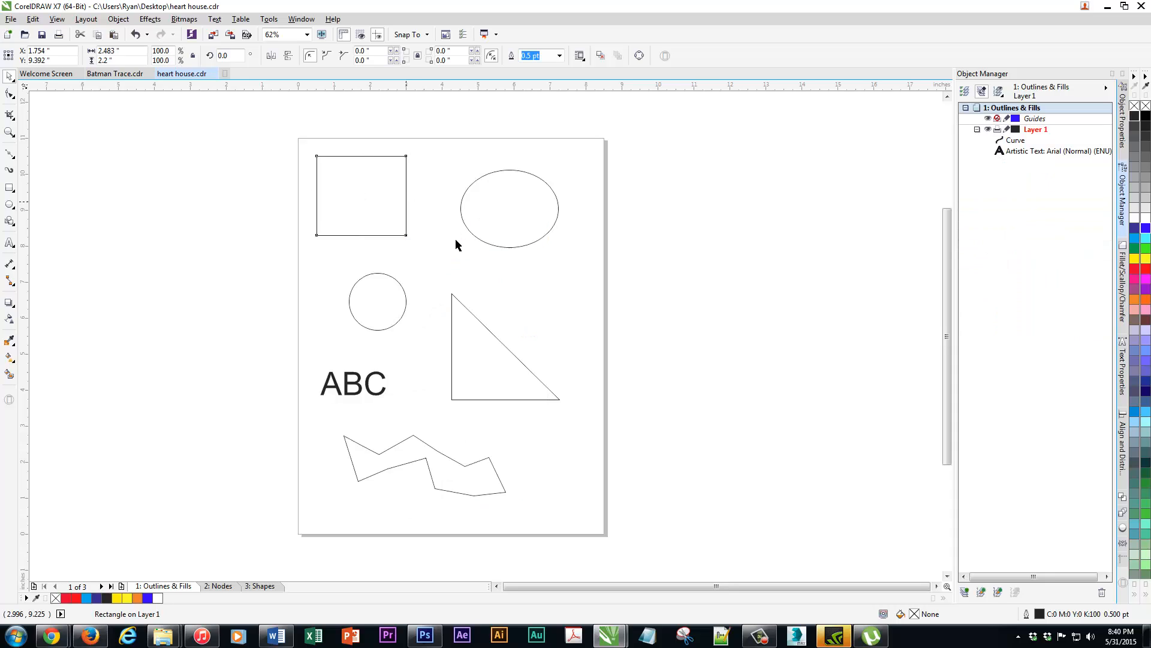
left_click(472, 182)
right_click(473, 185)
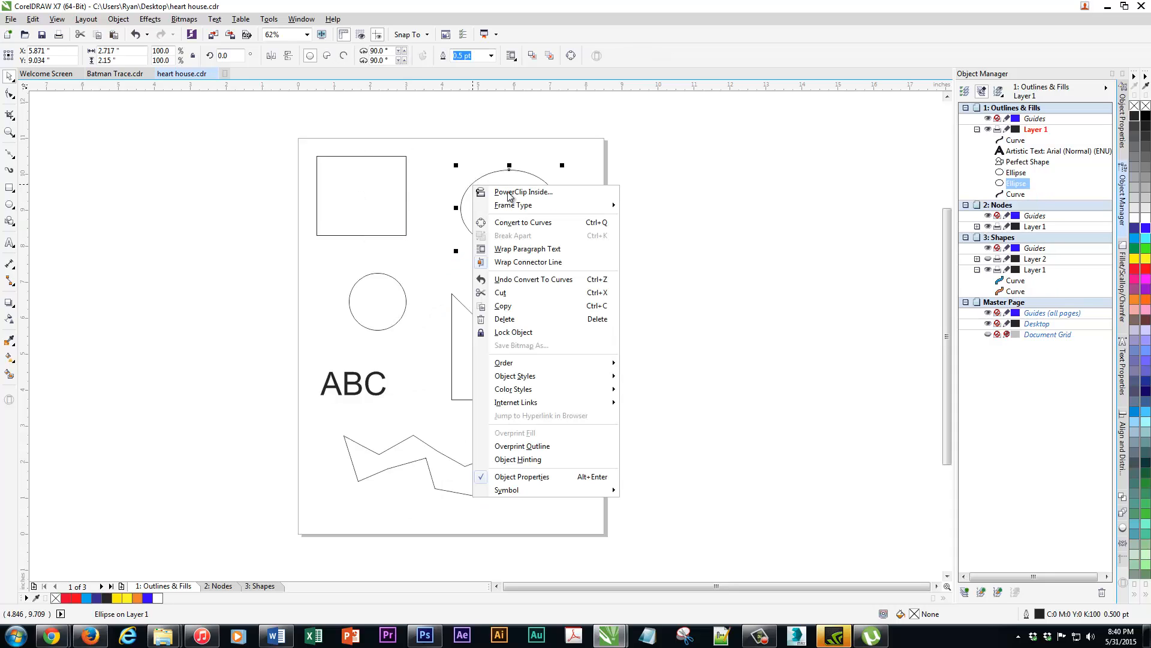
left_click(513, 222)
Convert the circle and the right triangle to curves
left_click(401, 287)
right_click(399, 285)
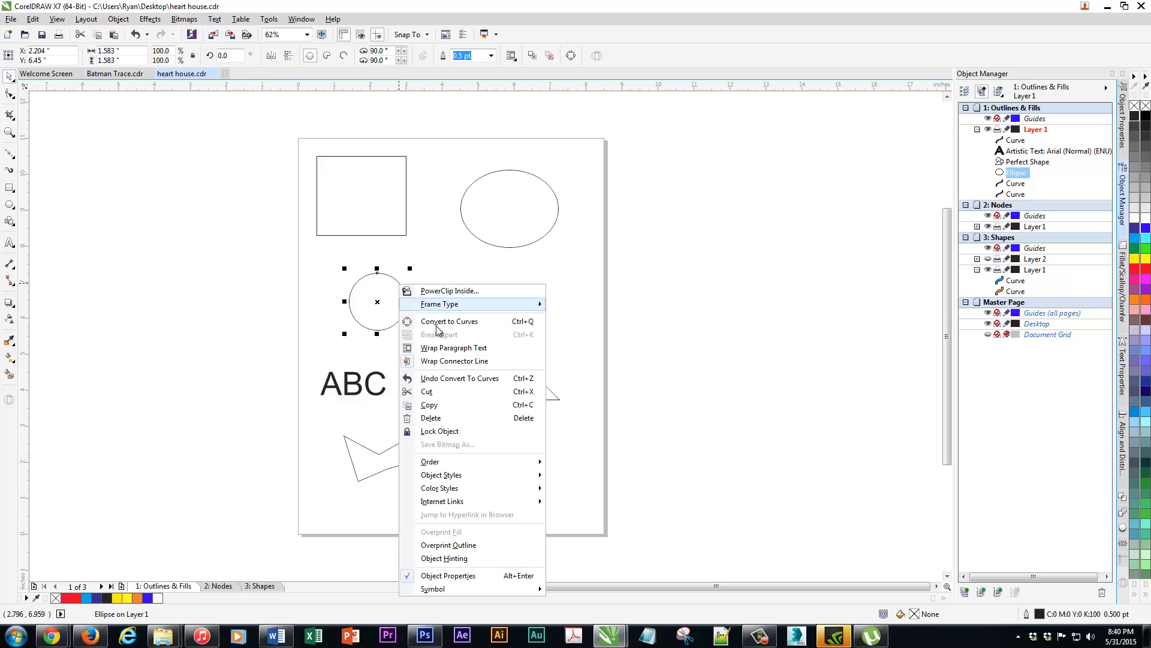
left_click(444, 324)
left_click(478, 316)
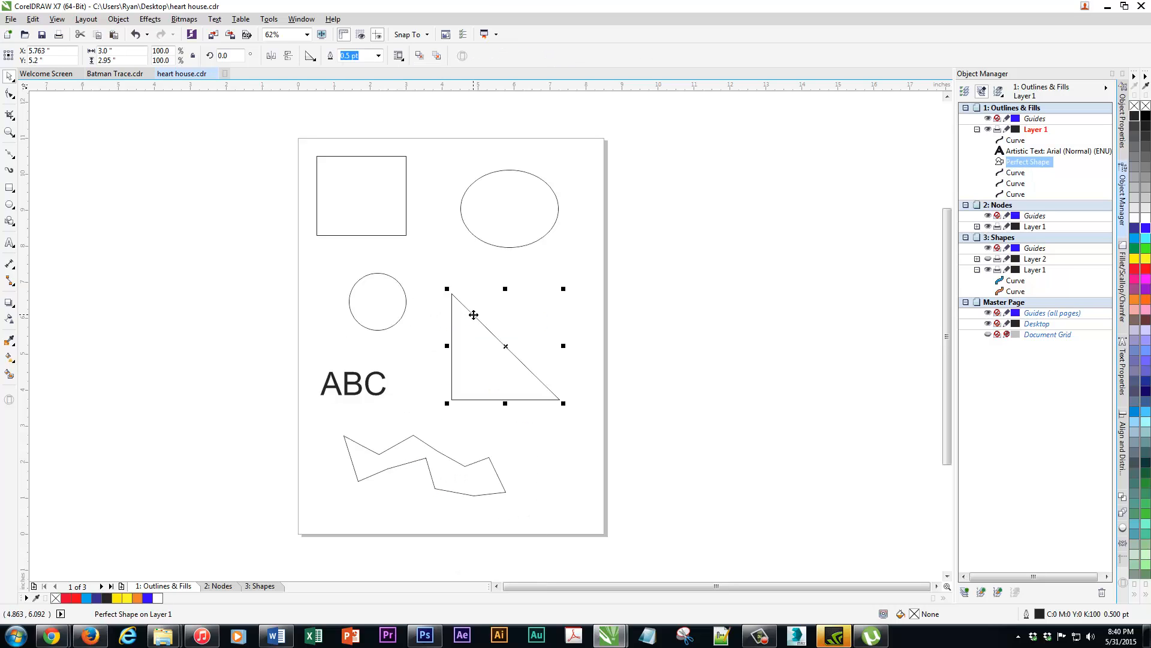
right_click(474, 315)
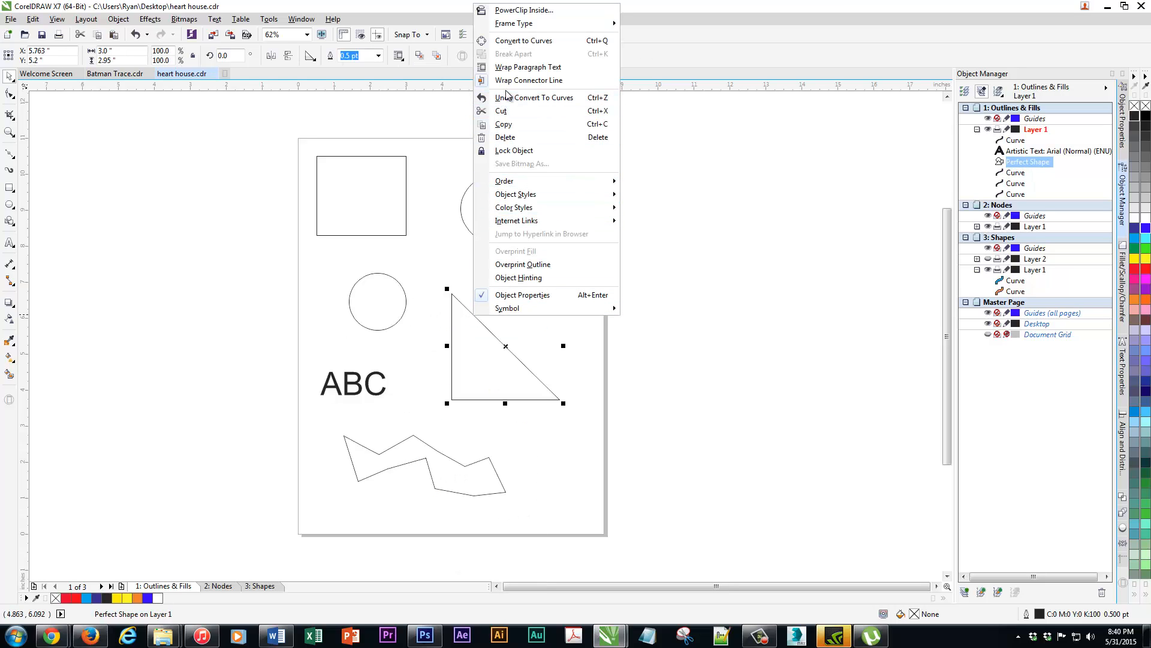
left_click(511, 41)
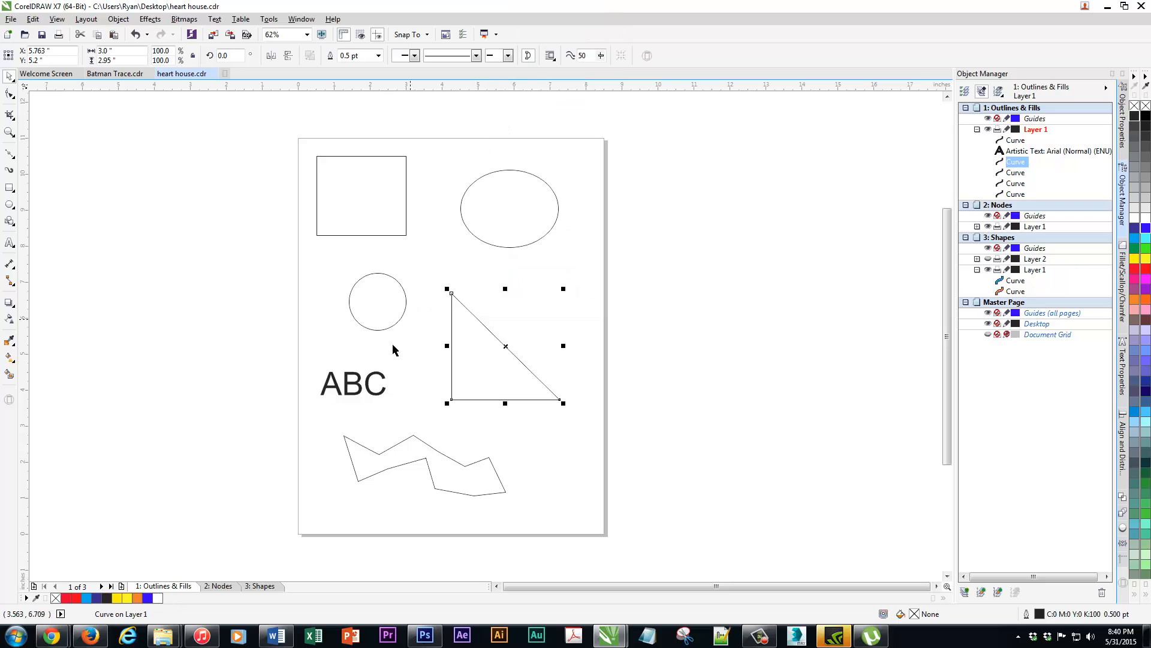
Convert the ABC text to curves and shift it slightly to the right
left_click(370, 384)
right_click(370, 385)
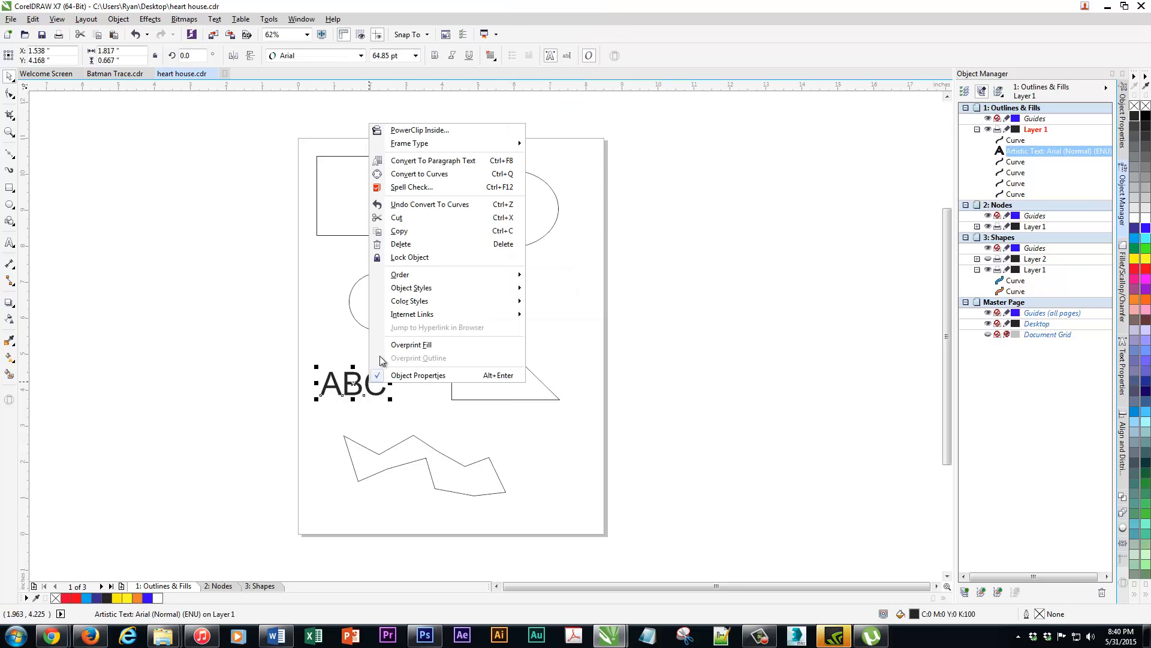
left_click(410, 175)
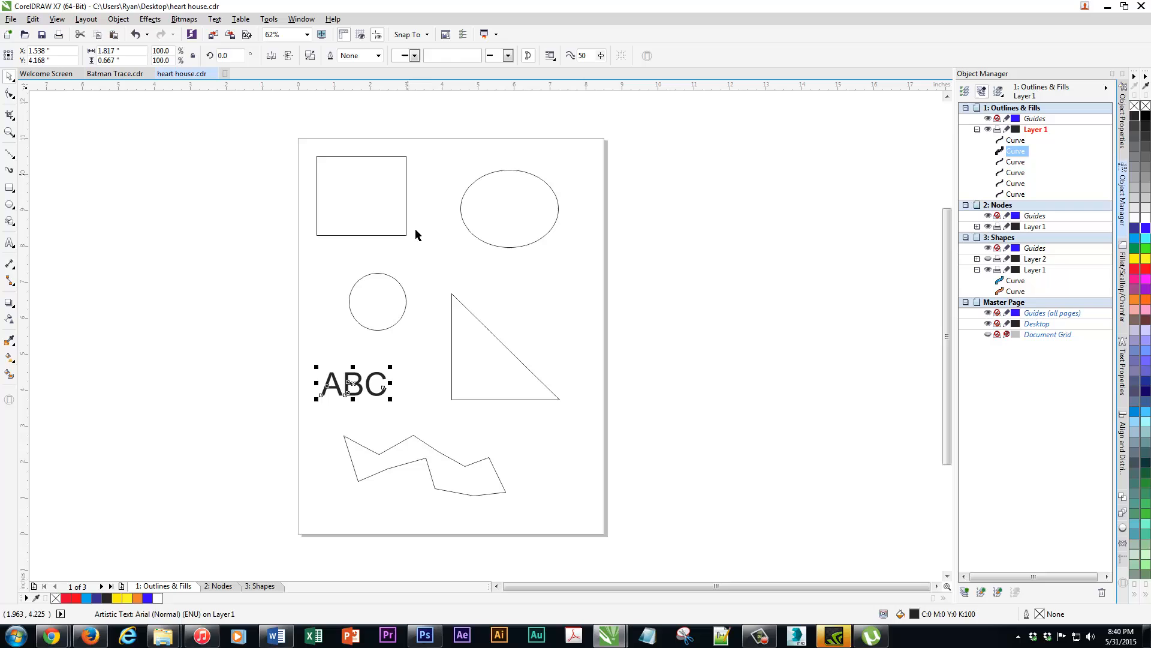
left_click(305, 352)
mouse_move(352, 384)
left_mouse_down()
mouse_move(369, 377)
mouse_move(363, 384)
left_mouse_up()
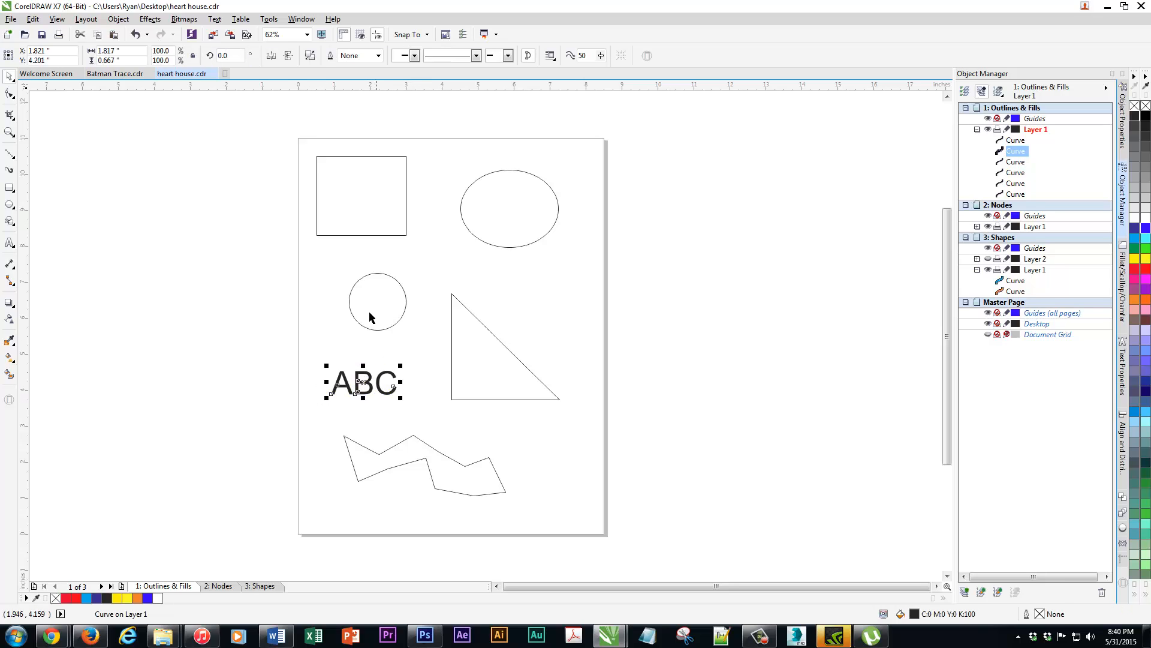
Fill the rectangle with dark blue, the ellipse with light pink (C0 M40 Y20 K0) and the circle with dark teal (#336666)
left_click(342, 191)
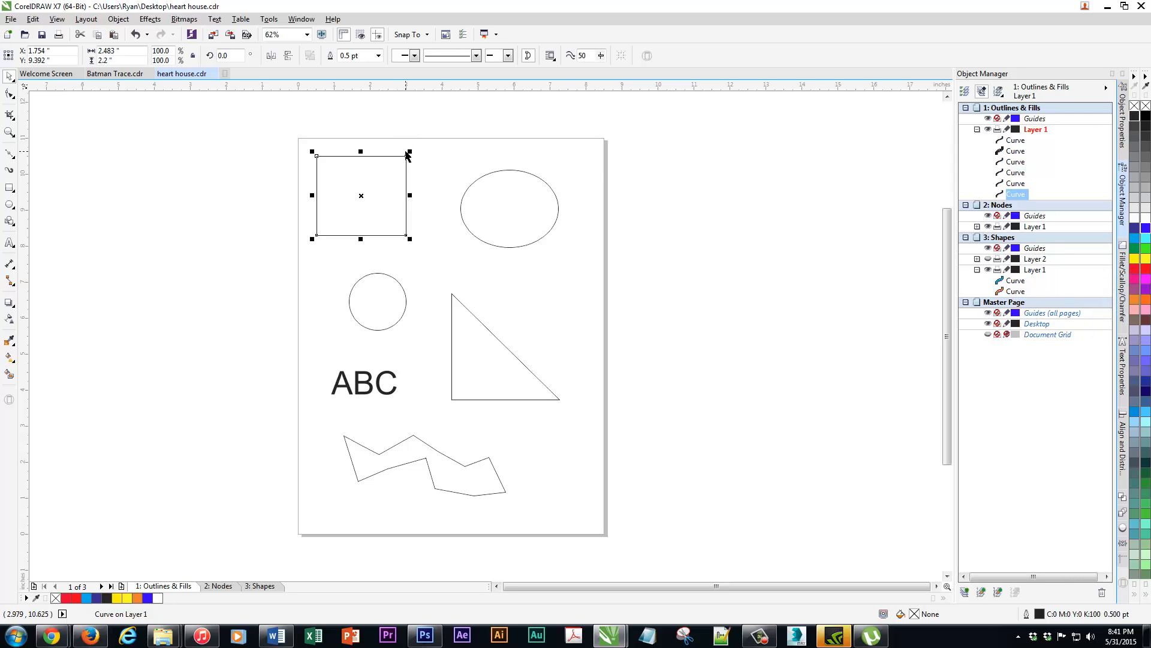
left_click(1134, 231)
left_click(521, 188)
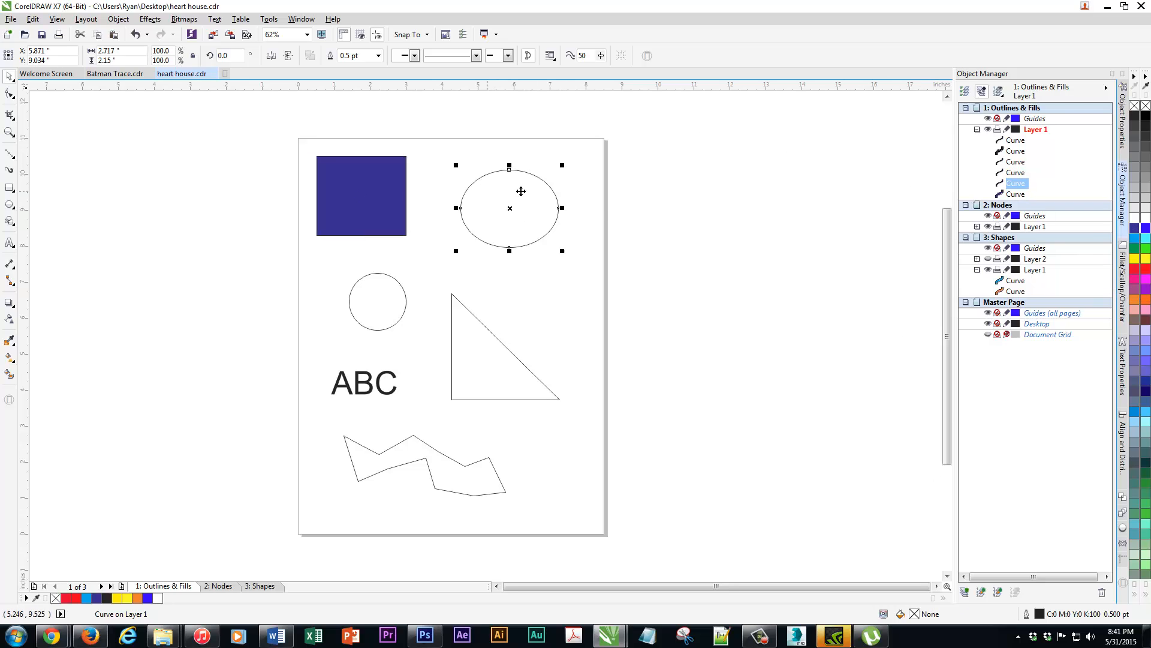
left_click(1134, 310)
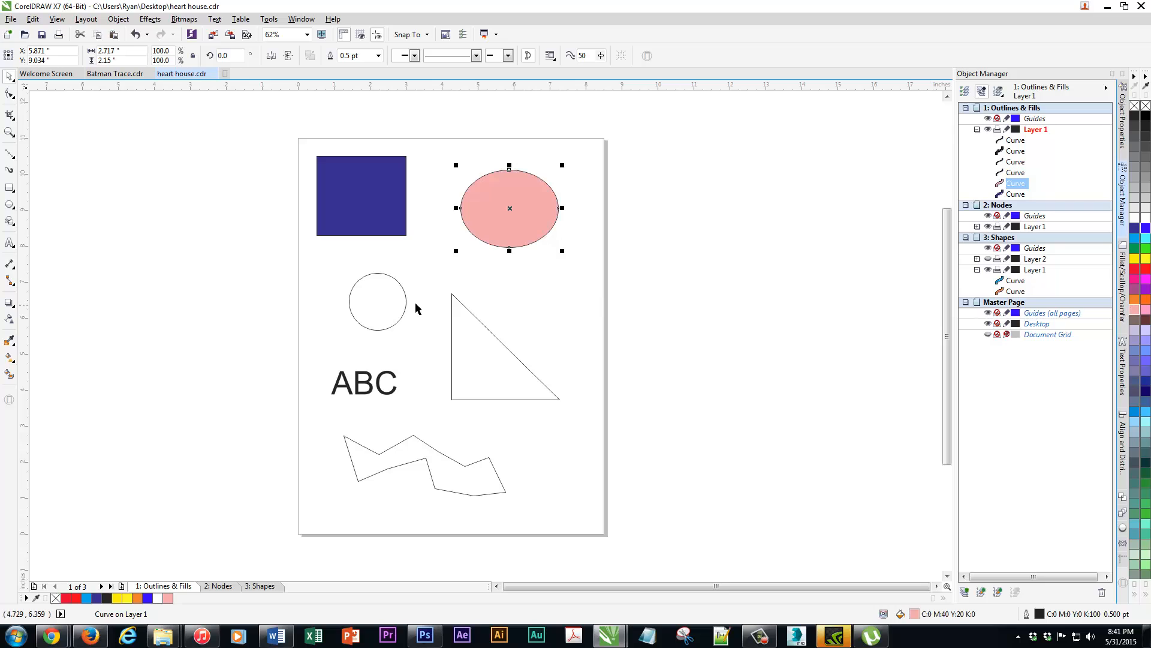
left_click(406, 304)
left_click(1135, 447)
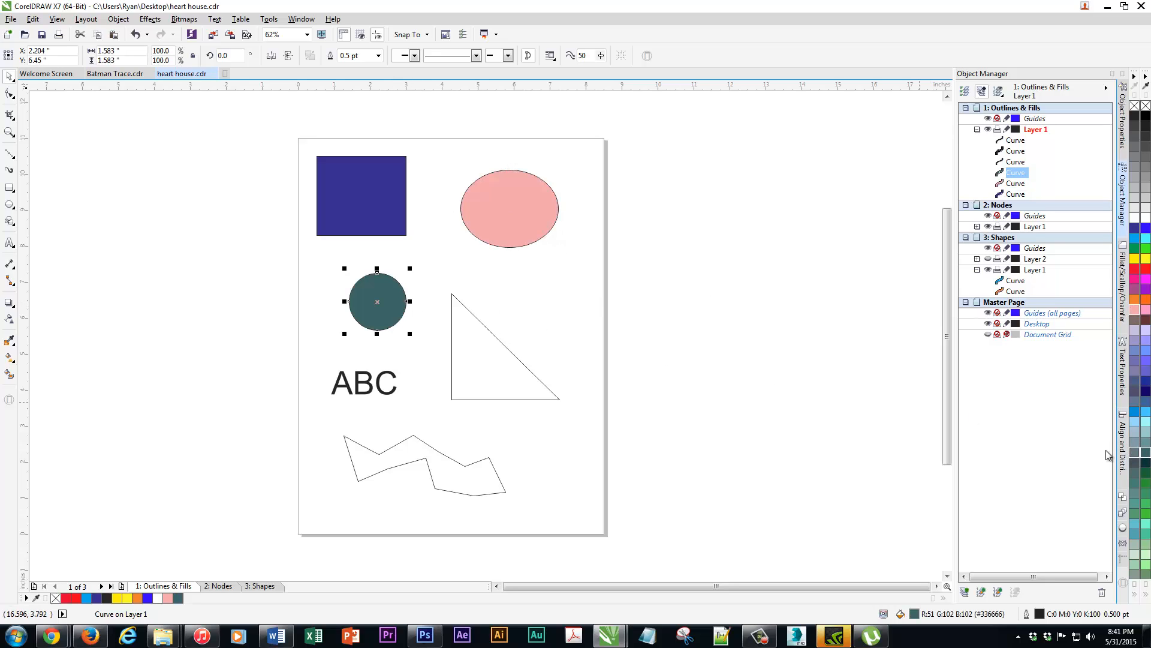
Give the right triangle a uniform fill in the RGB model, choosing medium blue (#4588ED)
left_click(504, 343)
left_click(504, 343)
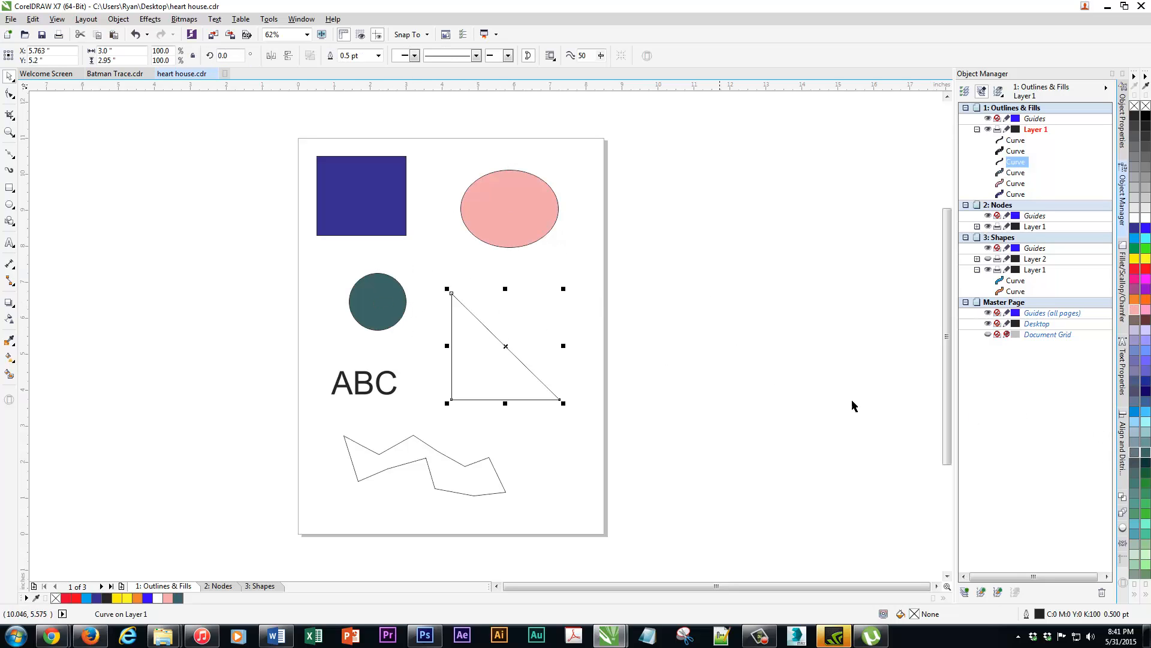
double_click(914, 614)
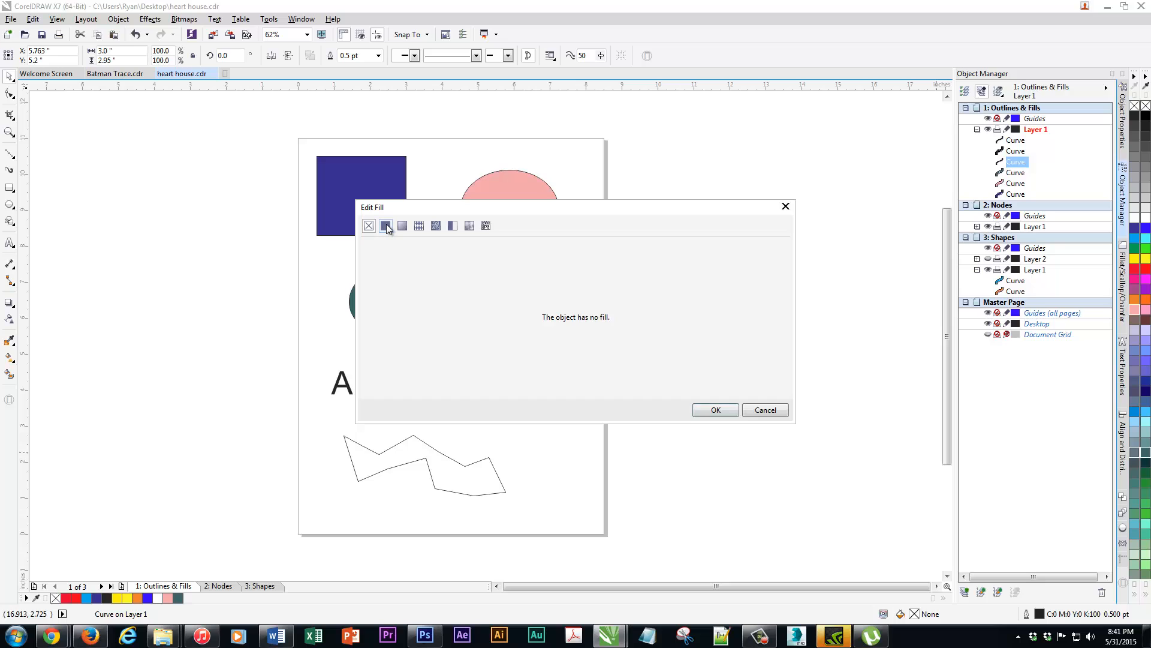
left_click(385, 225)
left_click(416, 278)
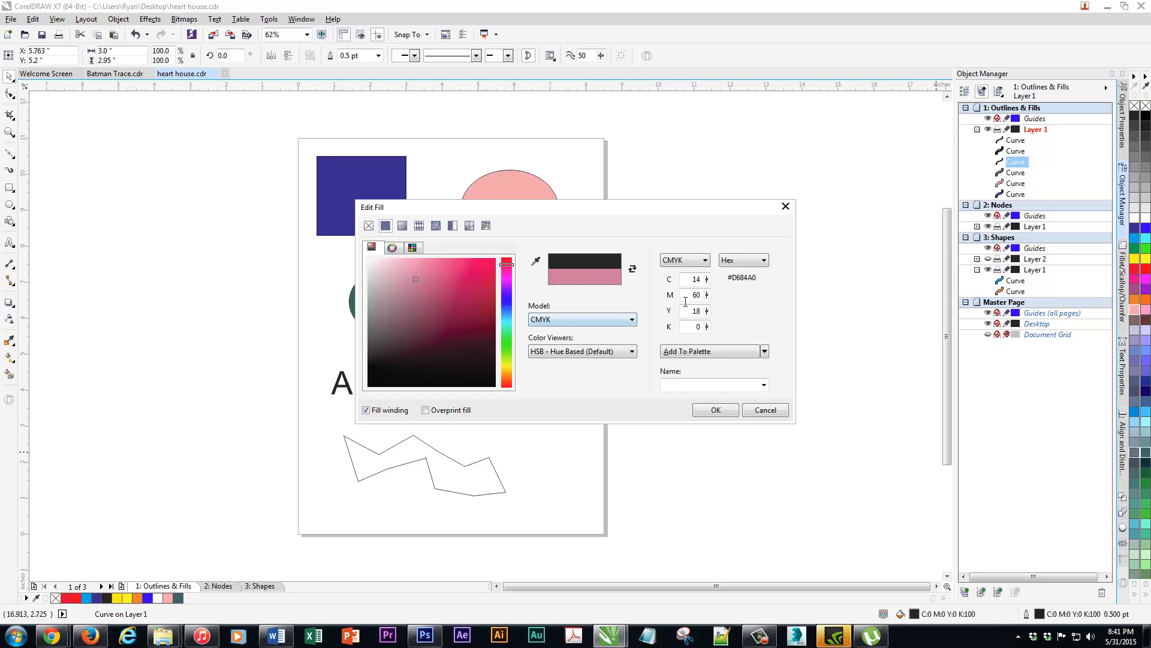
left_click(587, 319)
left_click(556, 349)
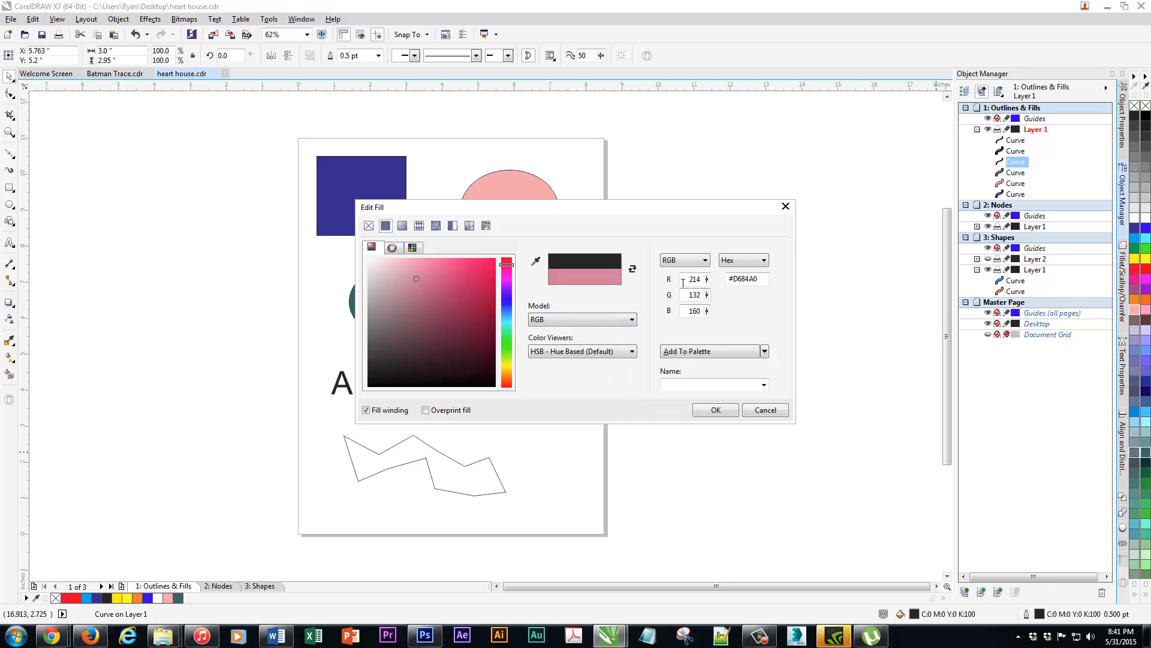
left_click(506, 309)
left_click(459, 268)
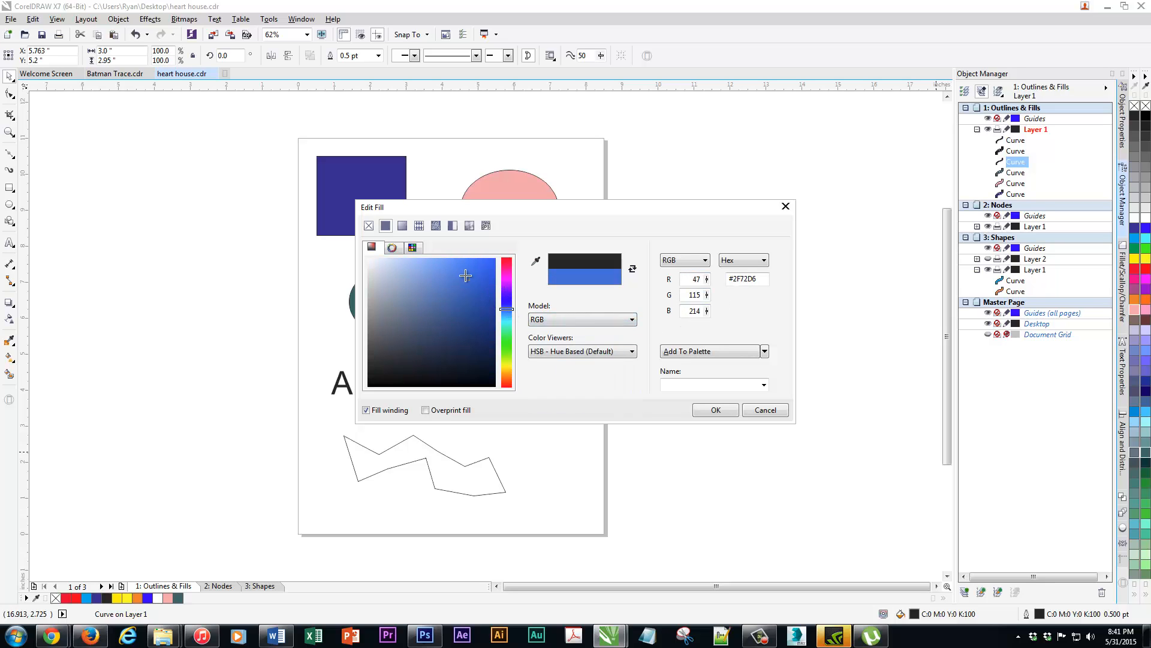
left_click(715, 410)
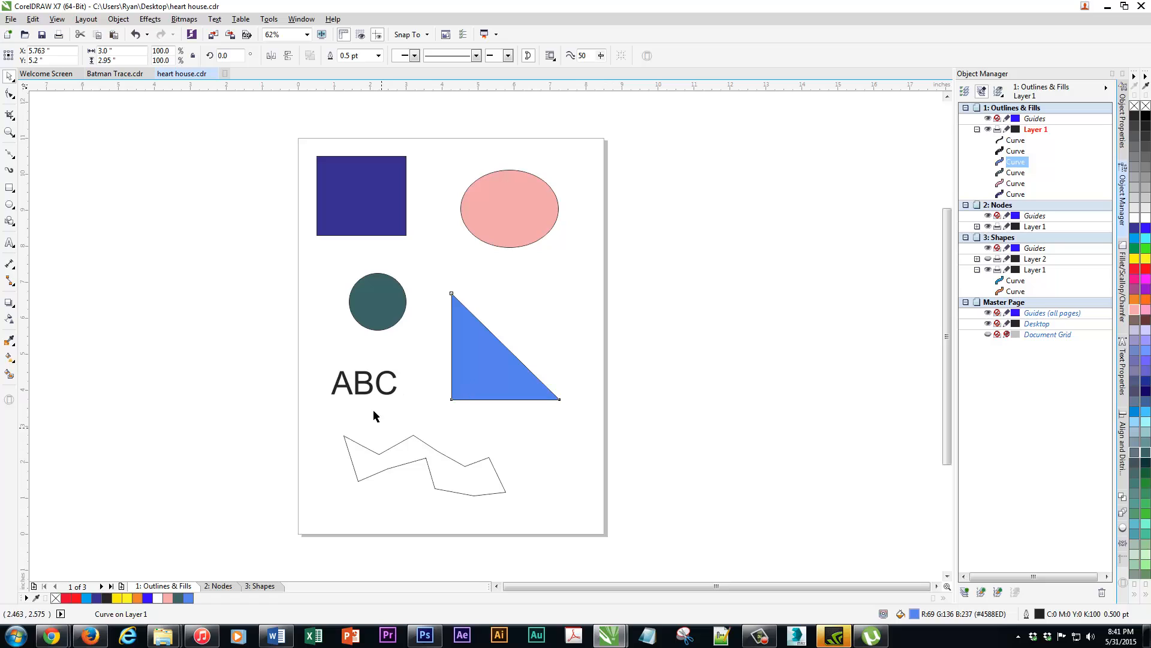
Fill the ABC curves with yellow (#FFFF00) and the zigzag shape with mint green (#66FFCC)
left_click(373, 387)
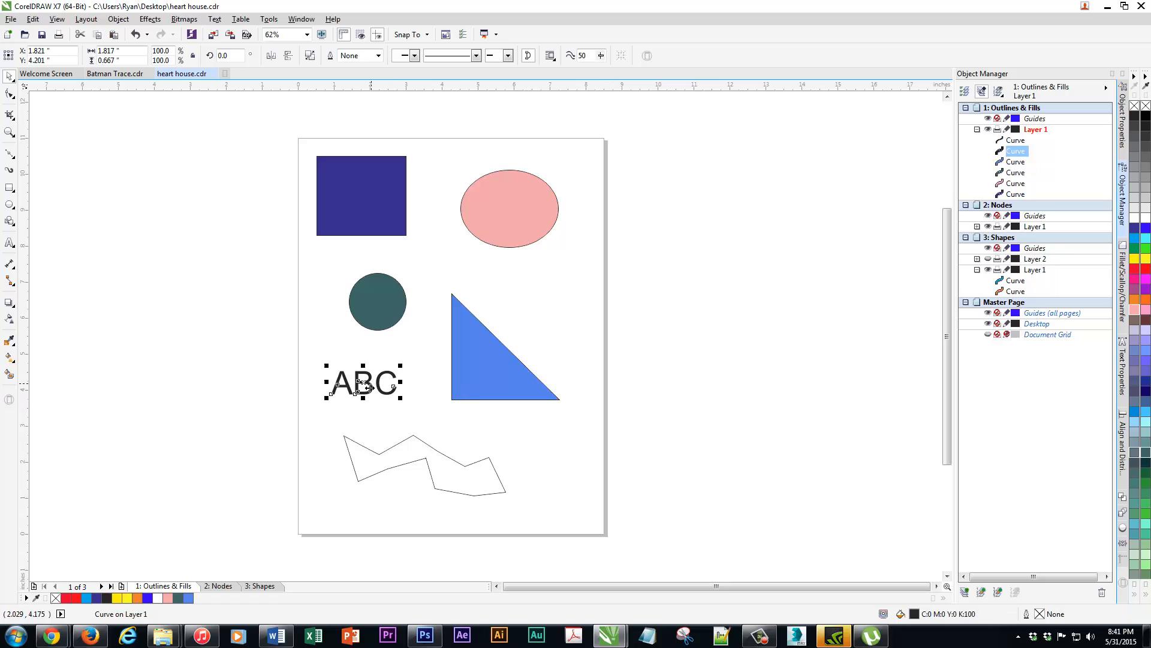
left_click(1134, 258)
left_click(434, 450)
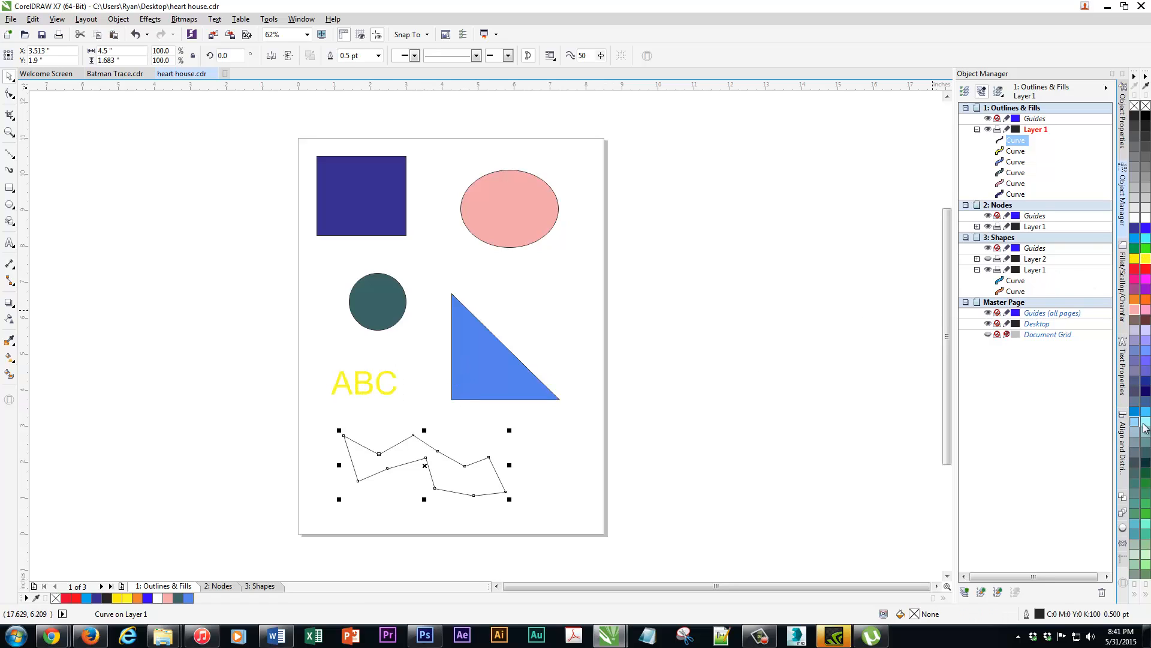
left_click(1146, 528)
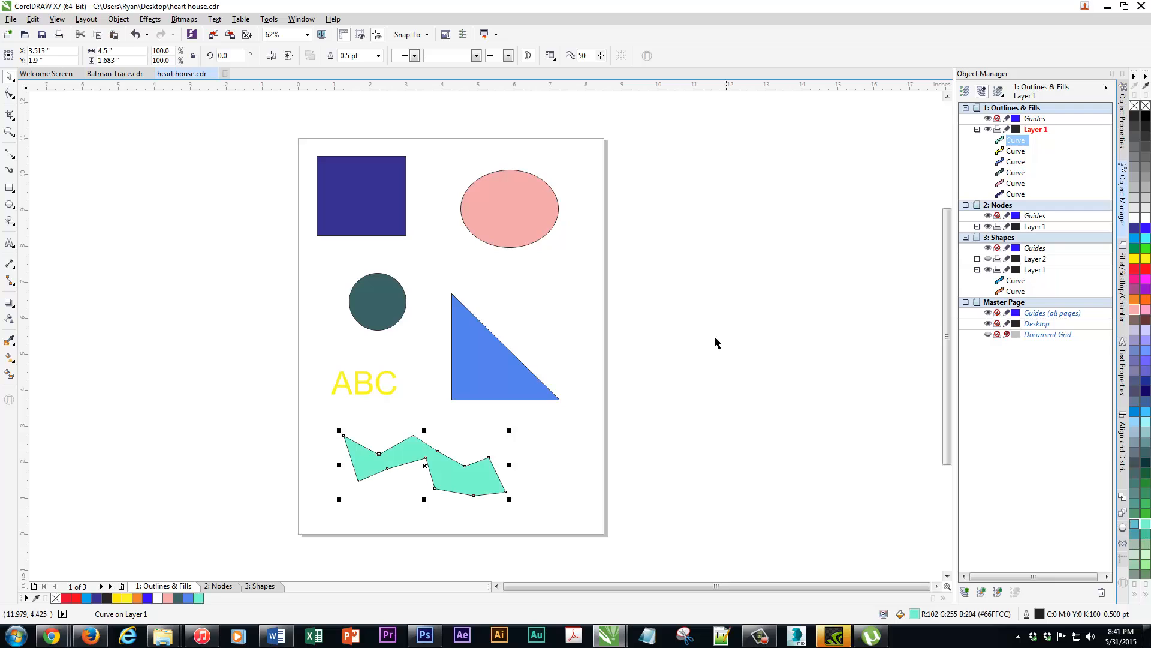
left_click(773, 297)
Change the pink ellipse's outline colour to blue (C100 M100 Y0 K0)
left_click(340, 168)
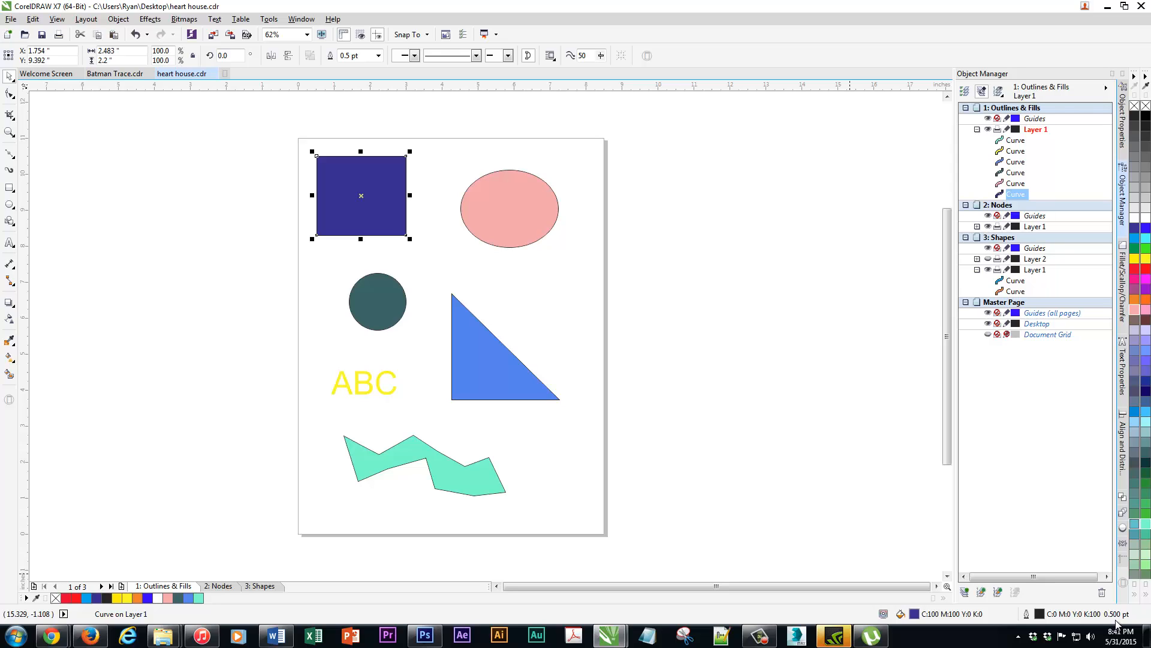
left_click(497, 206)
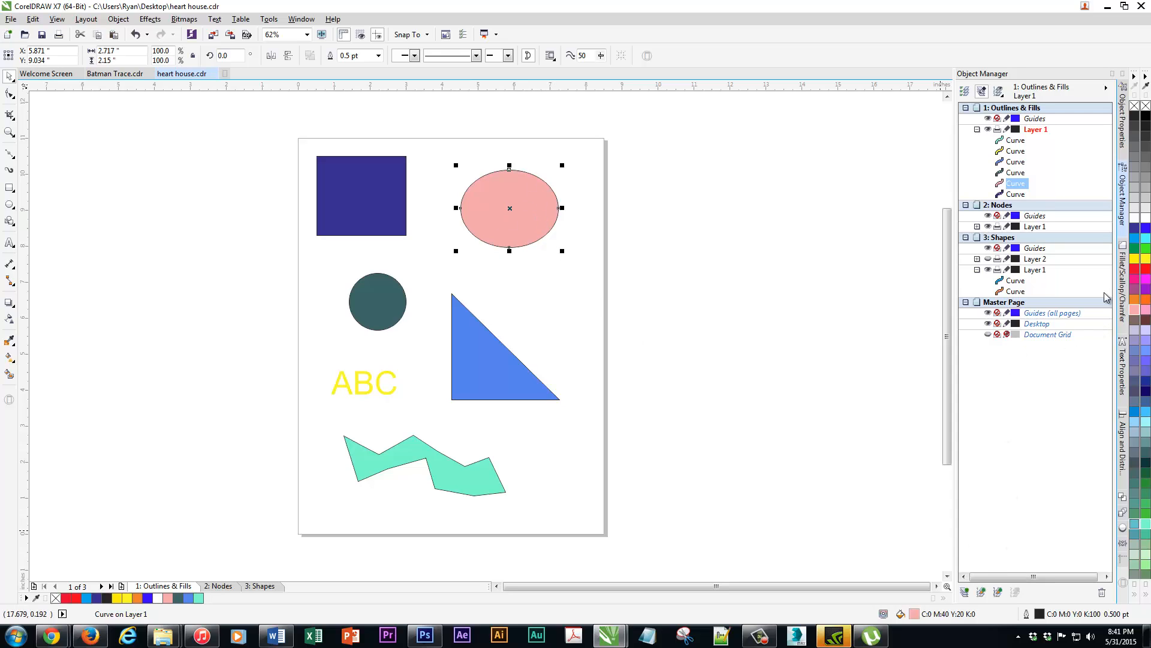
right_click(1134, 234)
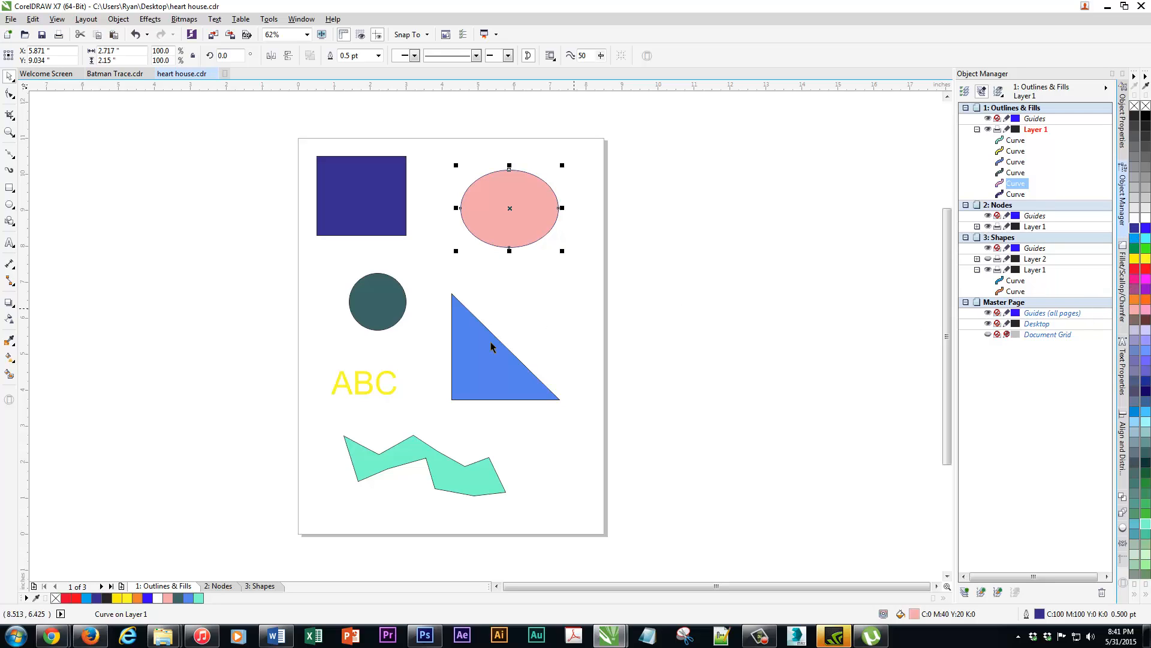
Add a black outline (C0 M0 Y0 K100) to the yellow ABC curves
left_click(456, 361)
left_click(374, 383)
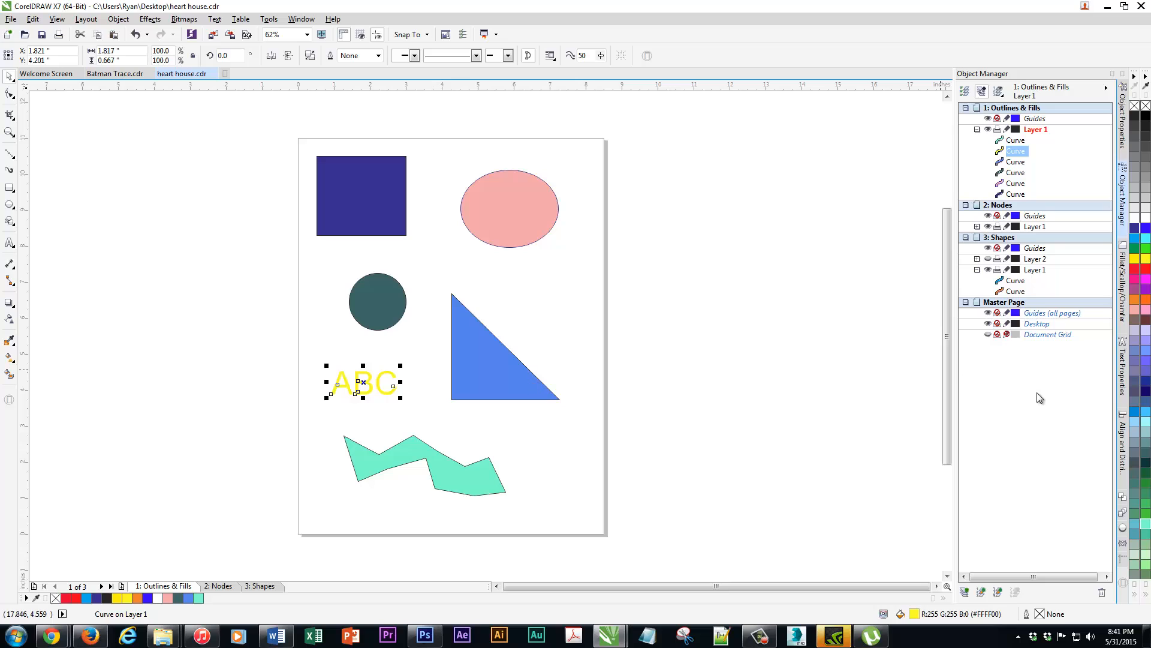
right_click(1134, 117)
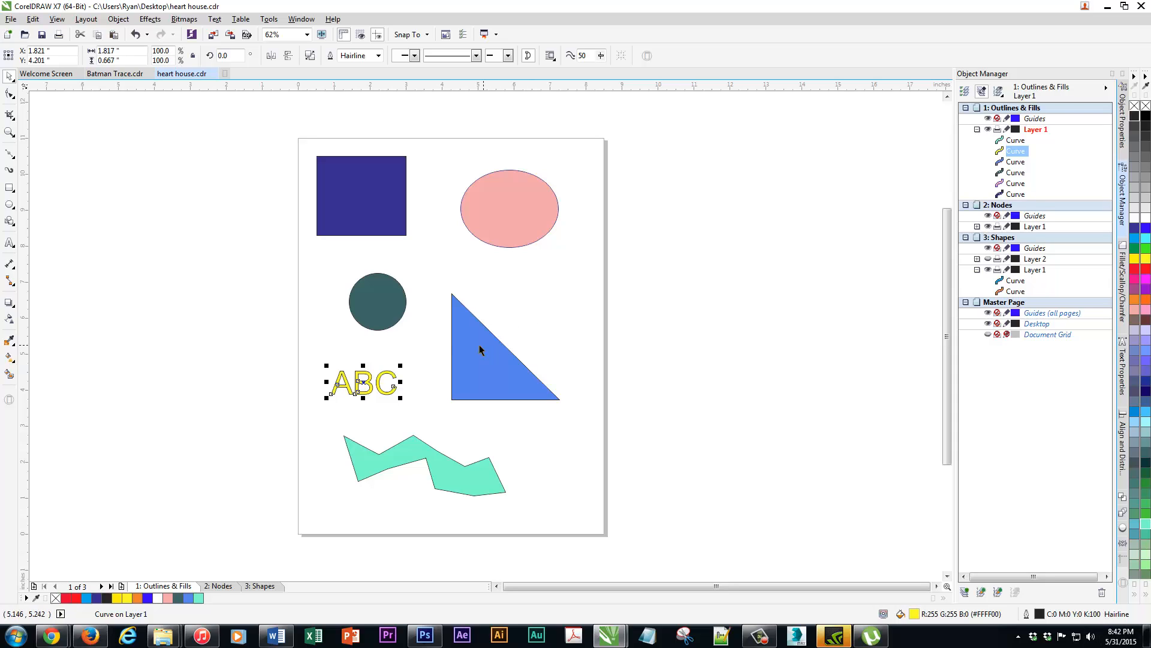
Thicken the pink ellipse's outline, trying 1.5 pt and 10 pt before setting the width to 24 pt
left_click(389, 309)
left_click(492, 222)
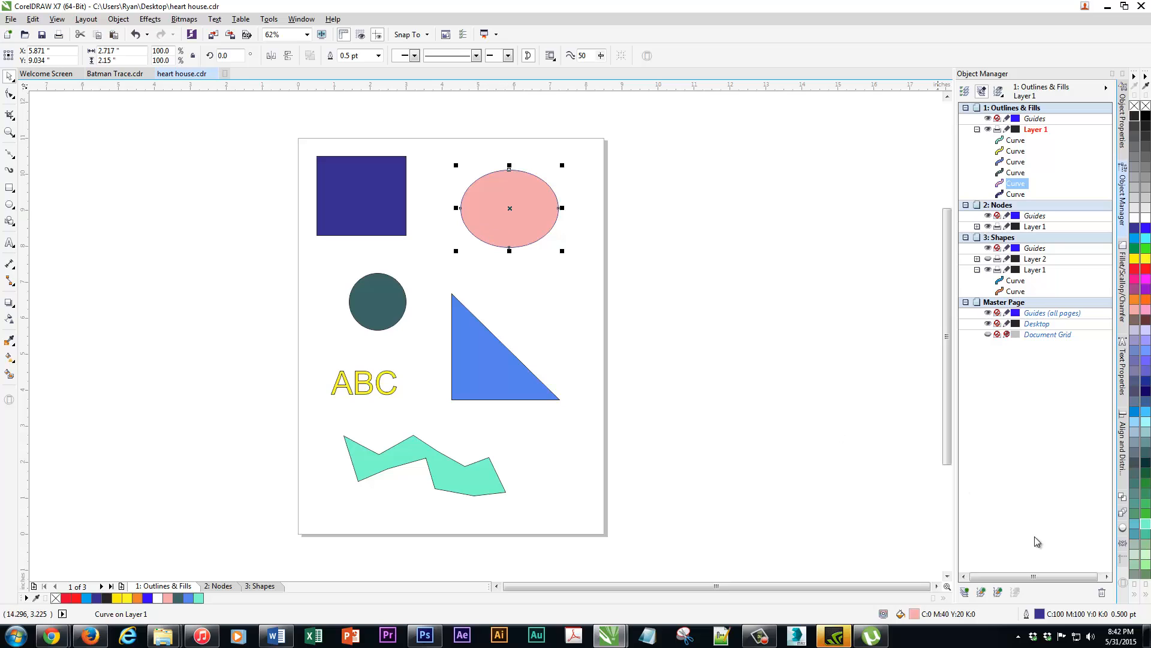
left_click(378, 56)
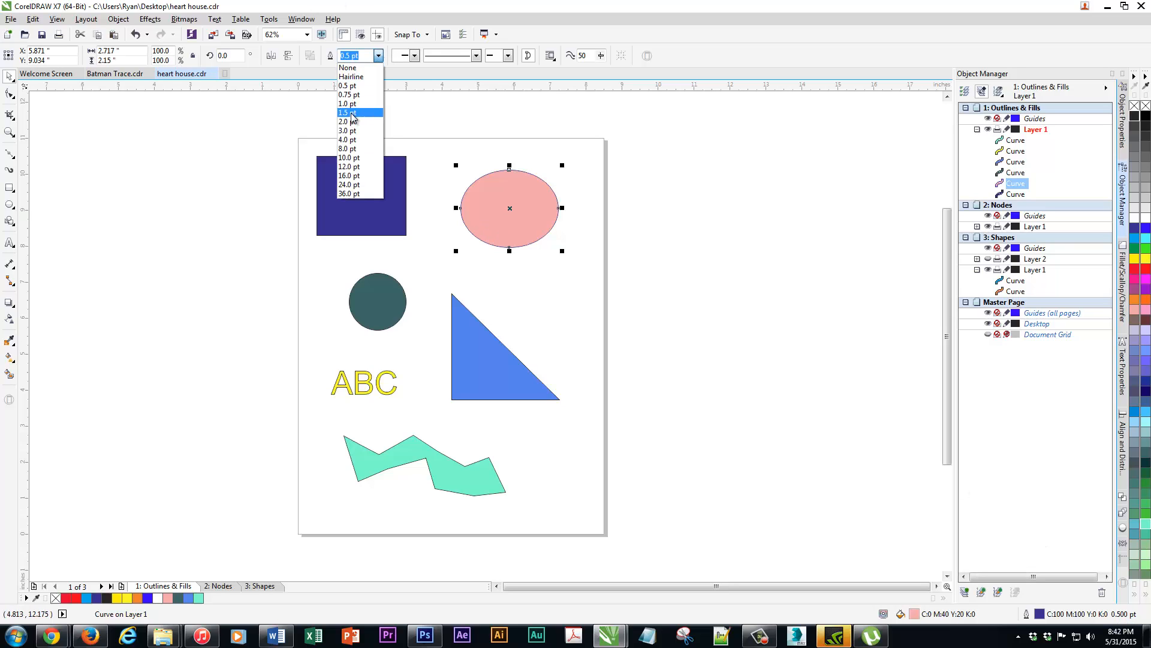
left_click(353, 114)
left_click(378, 55)
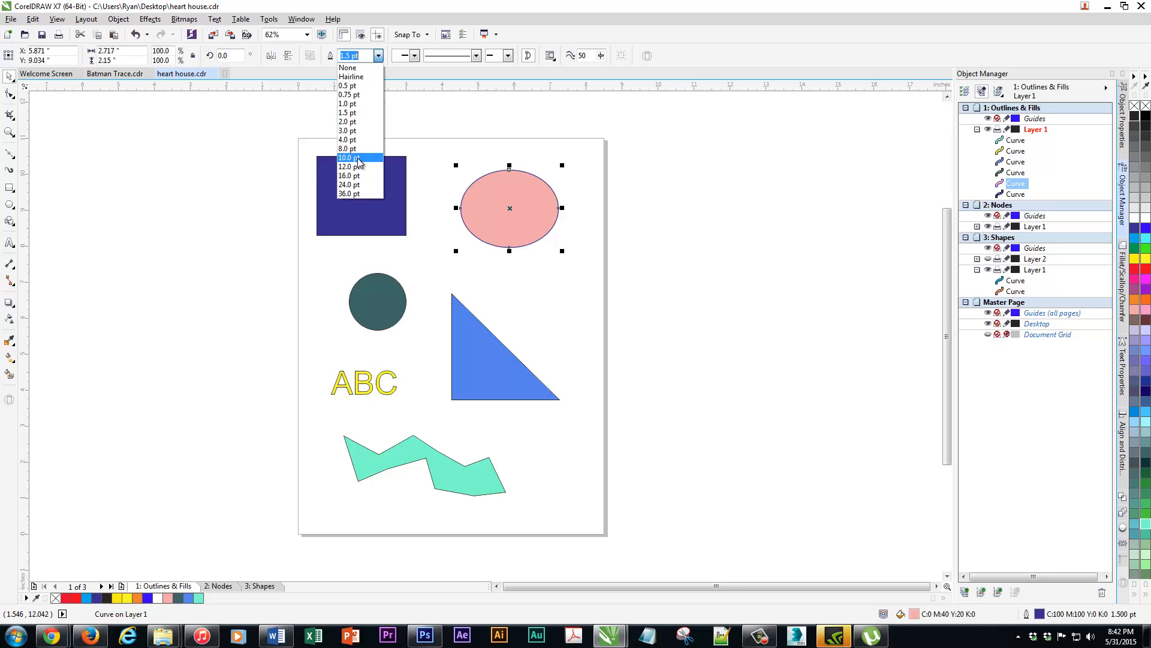
left_click(359, 163)
left_click(378, 56)
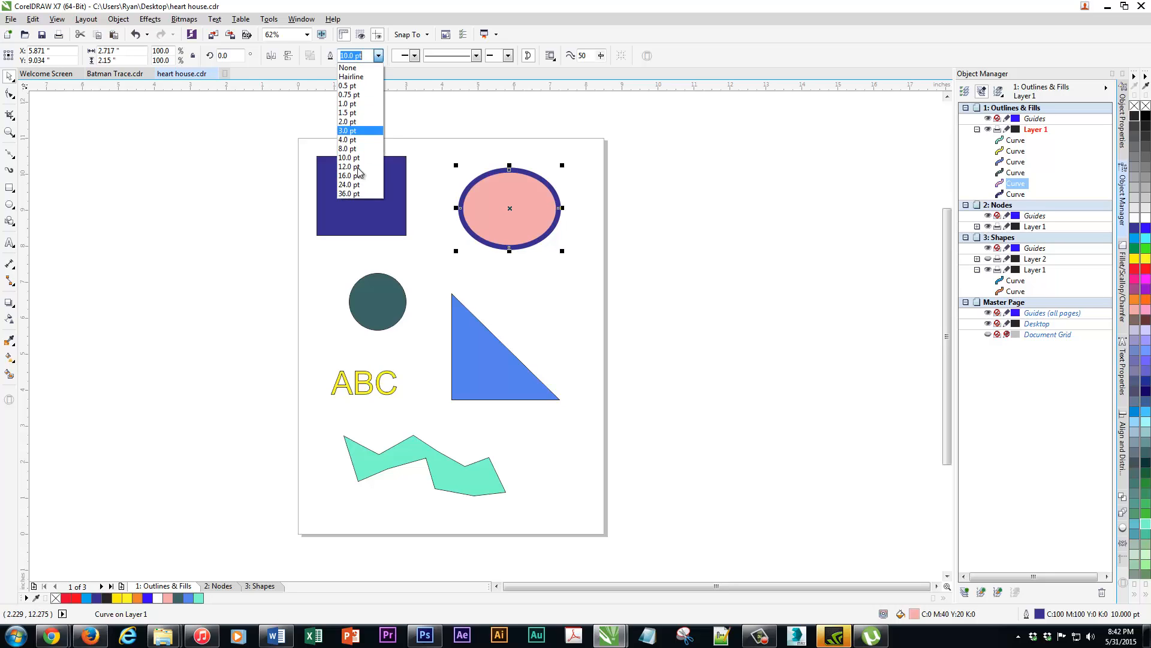
left_click(360, 184)
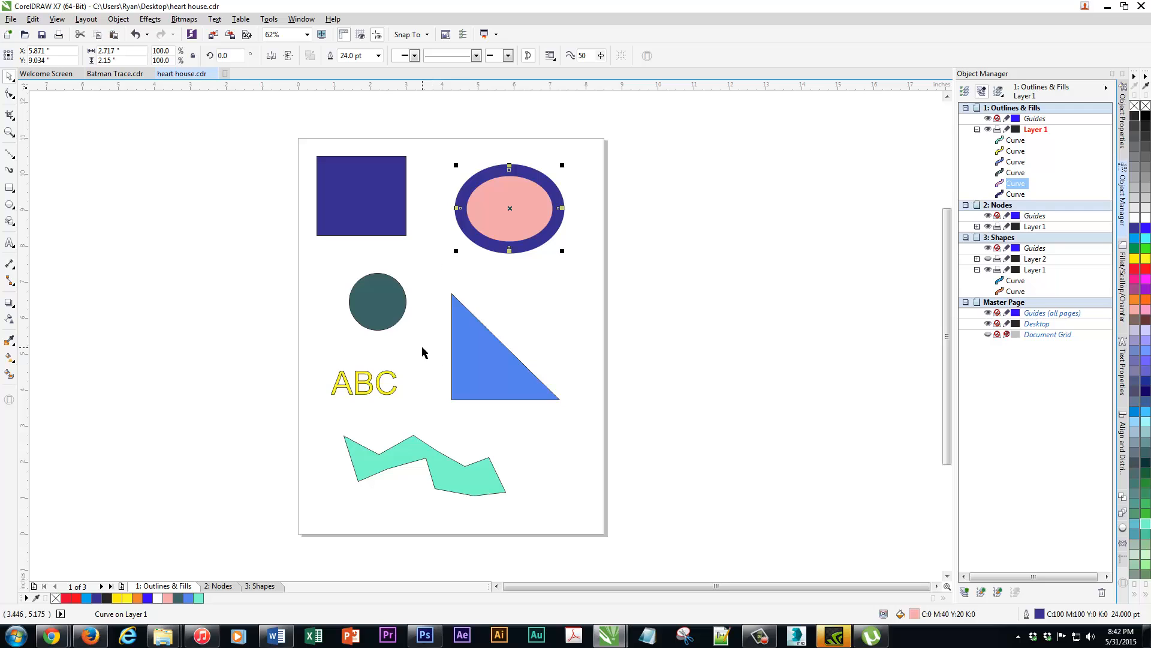
Set the ABC outline to None, switch it back to Hairline and inspect the thin line up close
left_click(387, 377)
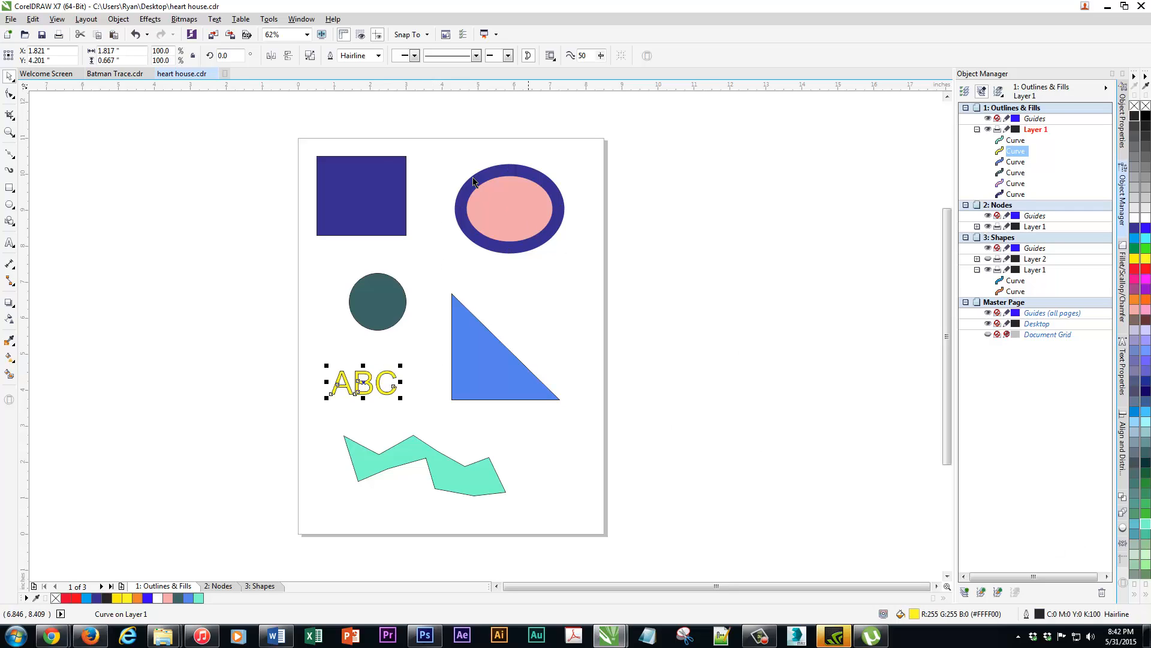
left_click(377, 55)
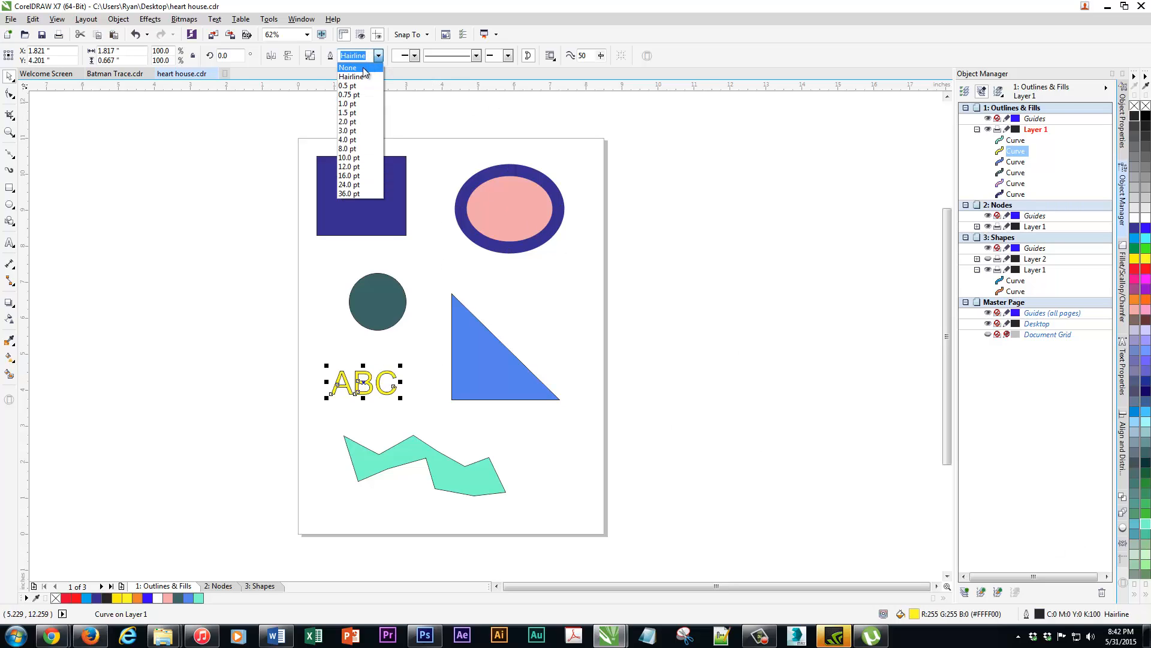
left_click(360, 66)
left_click(378, 56)
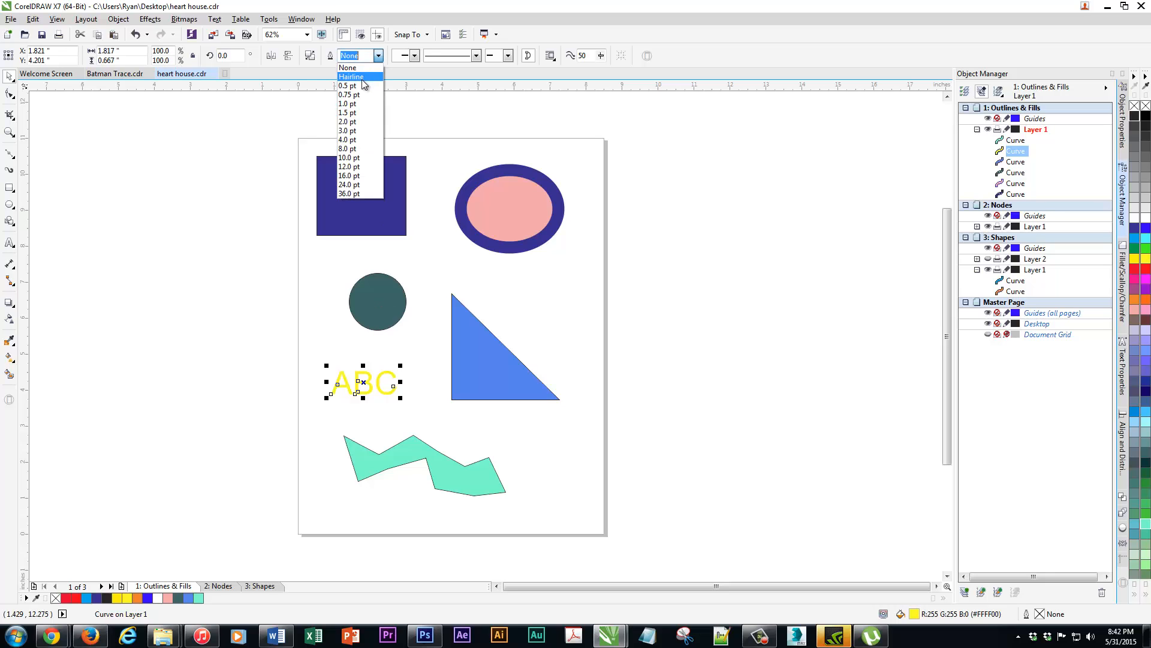
left_click(357, 74)
scroll(381, 387, "up", 12)
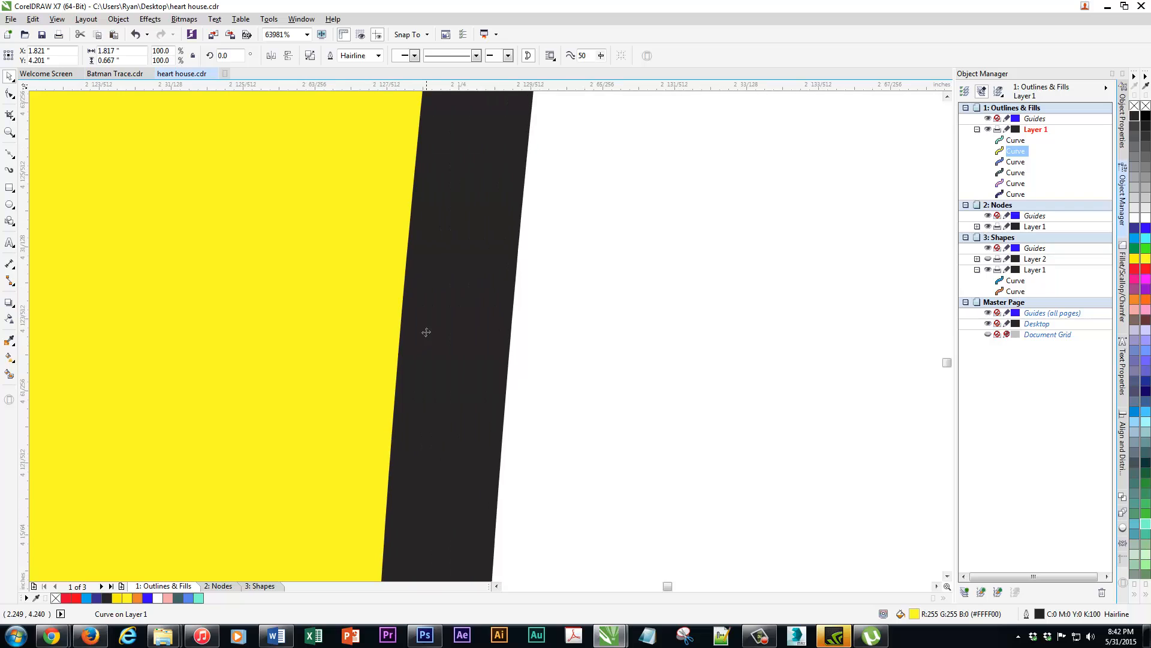
scroll(424, 349, "down", 12)
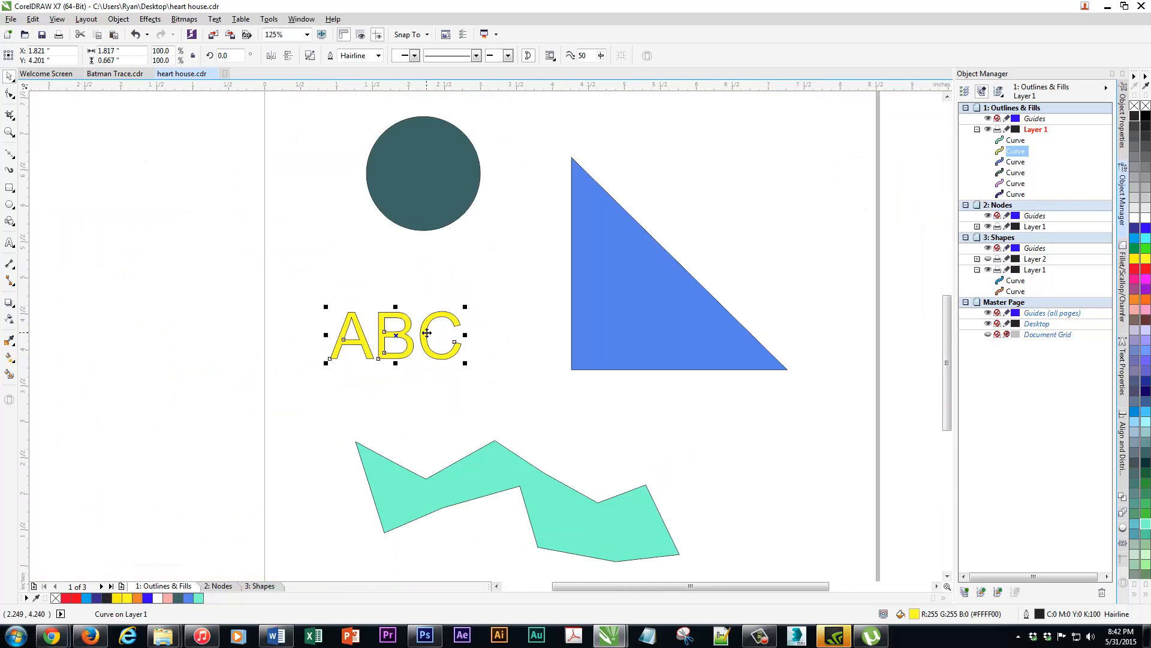
scroll(426, 332, "down", 2)
Set the outline width of the ABC curves to 3 pt and deselect them
left_click(378, 55)
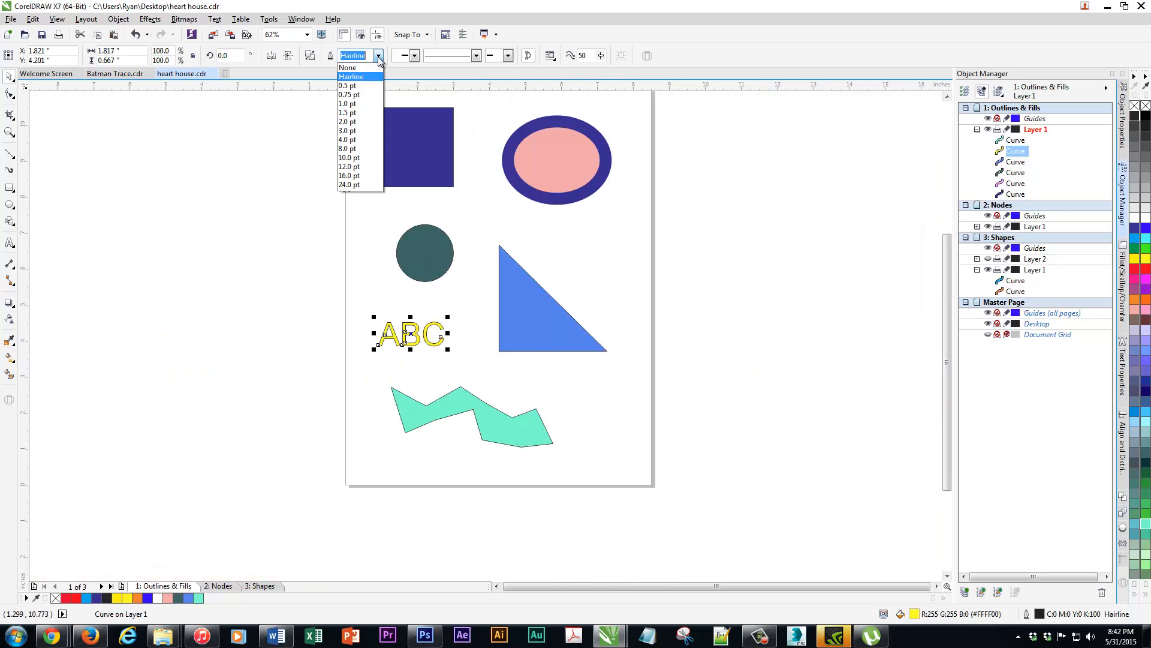
left_click(359, 131)
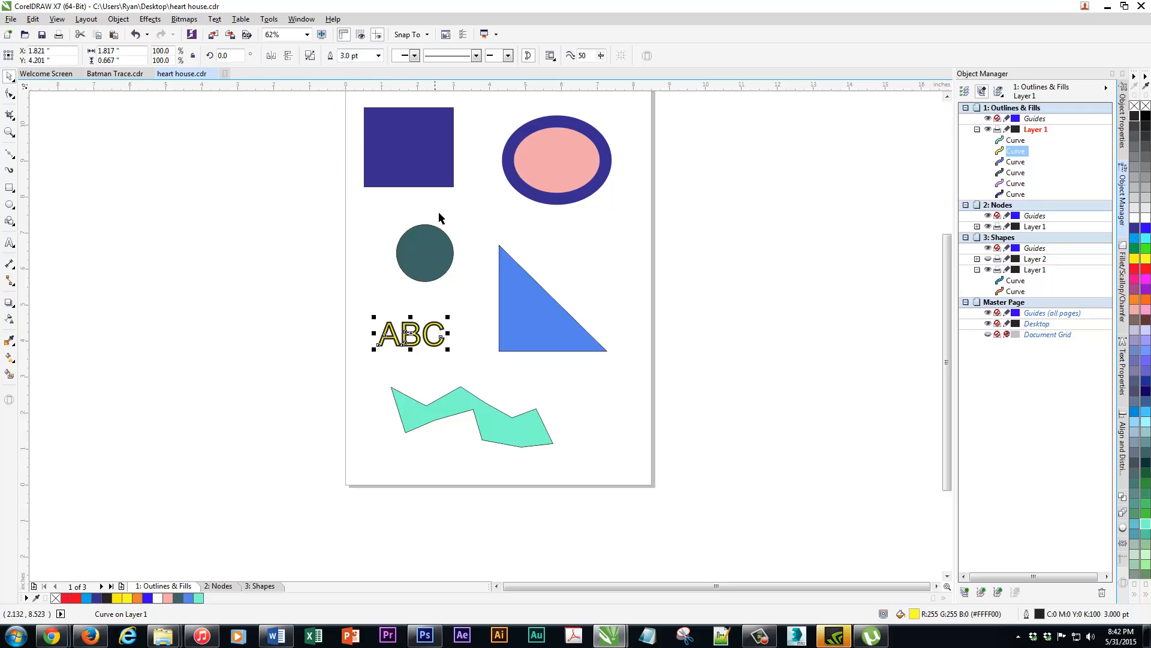
left_click(123, 220)
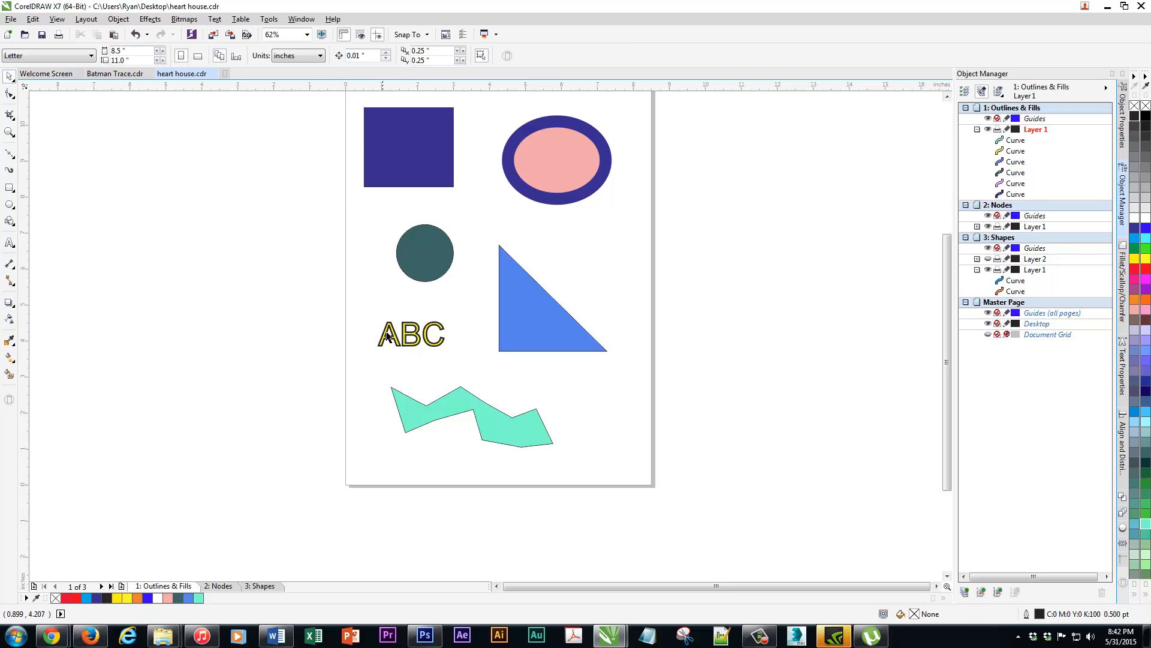
Give the ABC curves a dotted outline with a width of 4 pt in the Outline Pen settings and inspect it up close
left_click(413, 336)
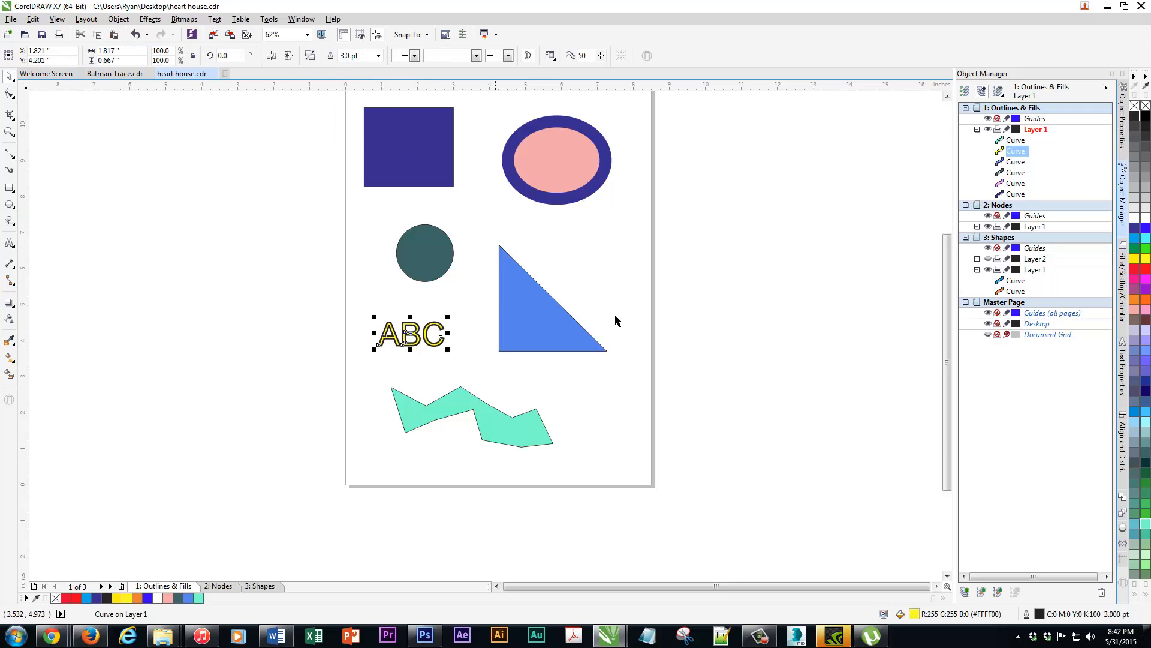
double_click(1041, 616)
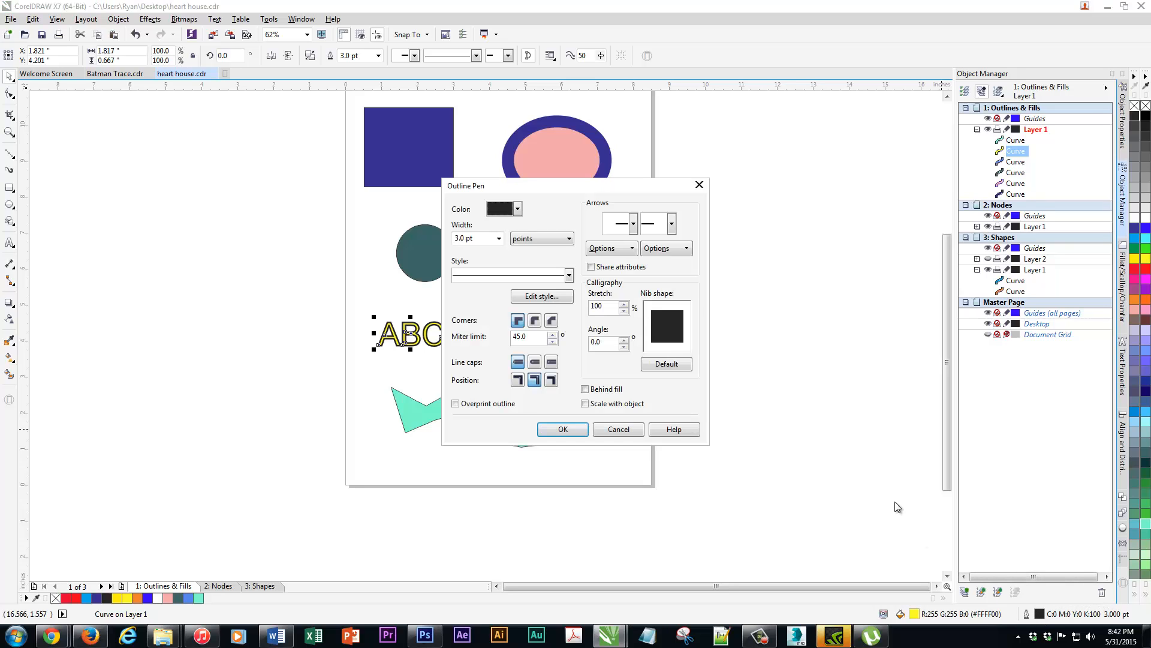
left_click(518, 209)
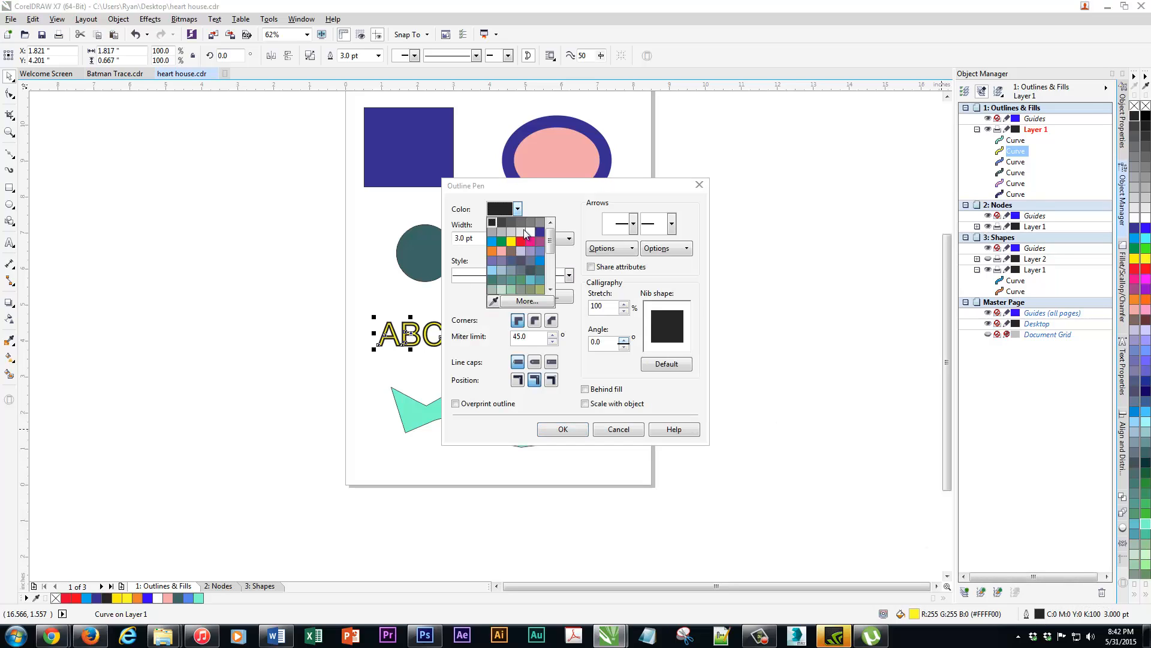
left_click(567, 223)
left_click(569, 276)
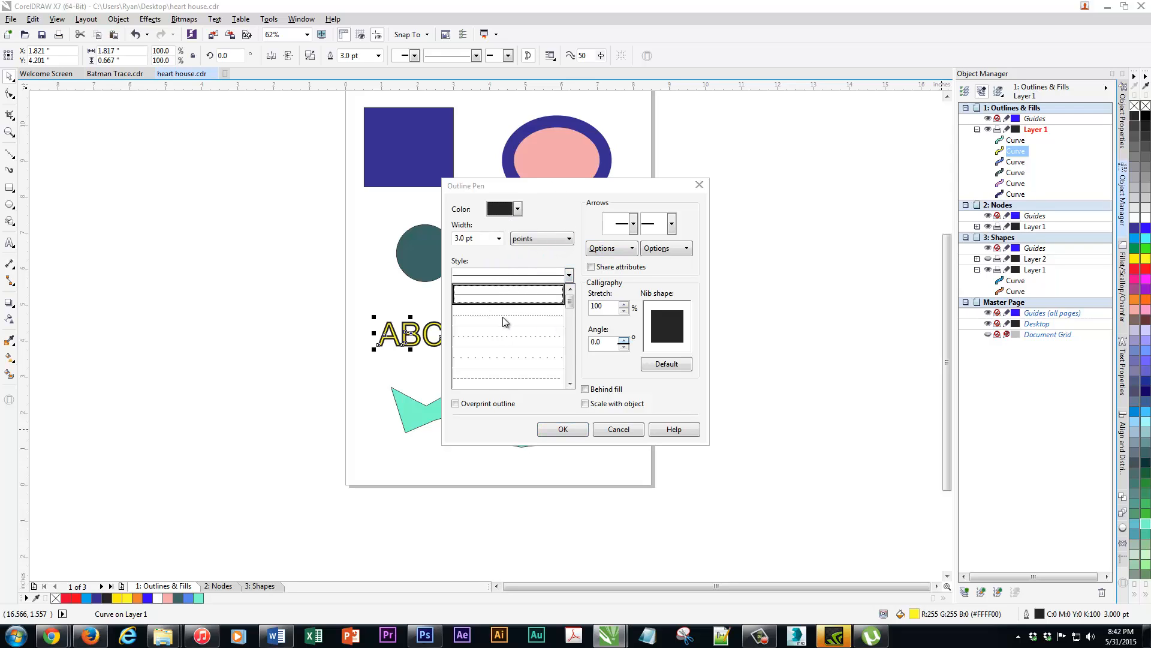
left_click(501, 337)
left_click(498, 238)
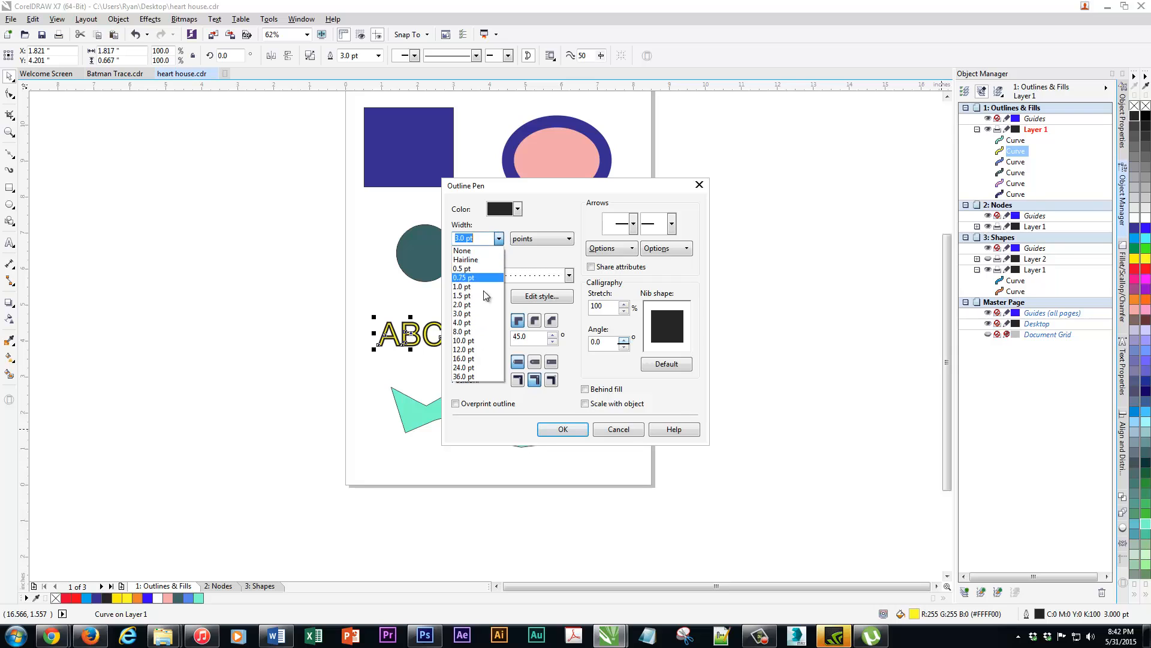
left_click(474, 323)
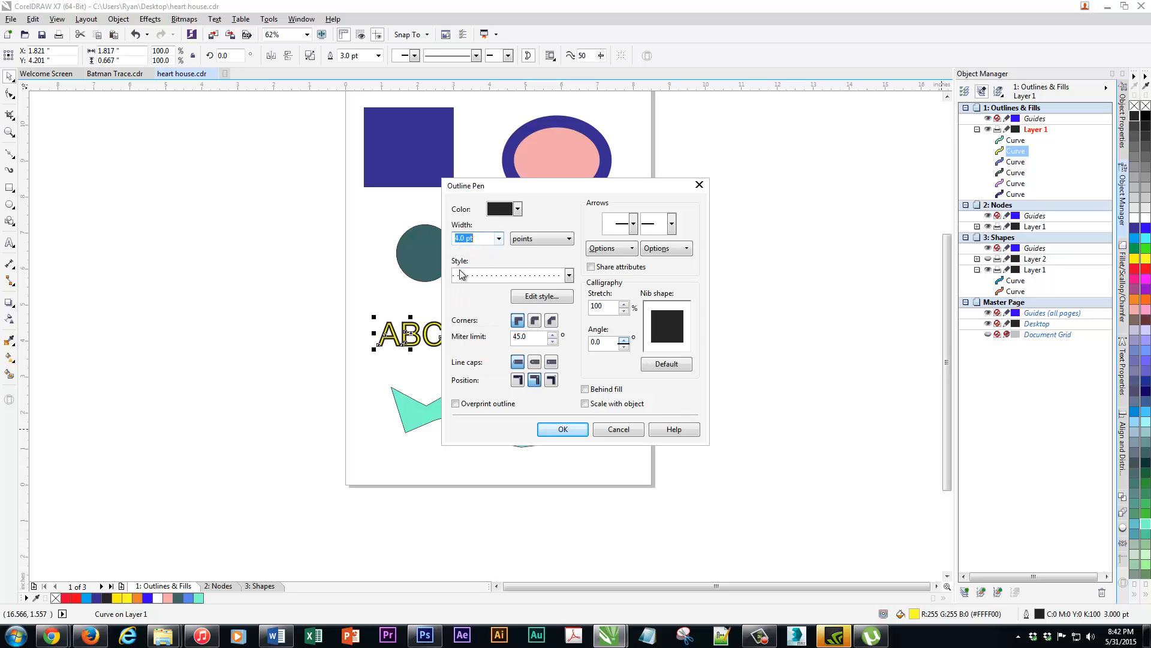
left_click(562, 429)
left_click(413, 352)
scroll(414, 353, "up", 5)
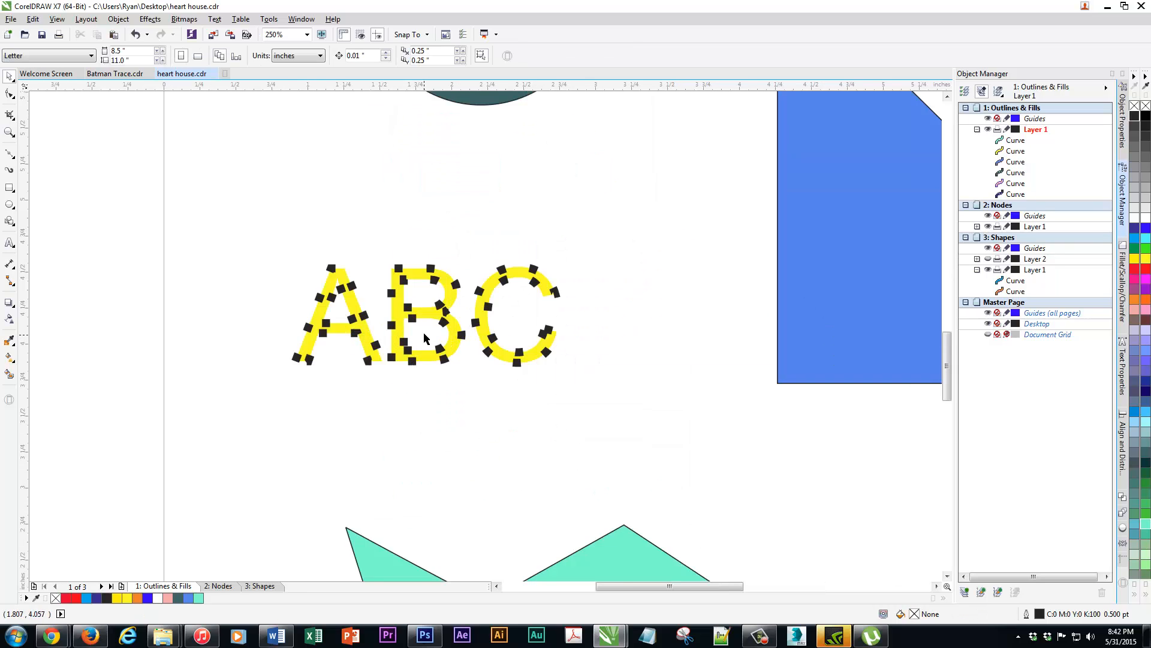
scroll(424, 339, "down", 2)
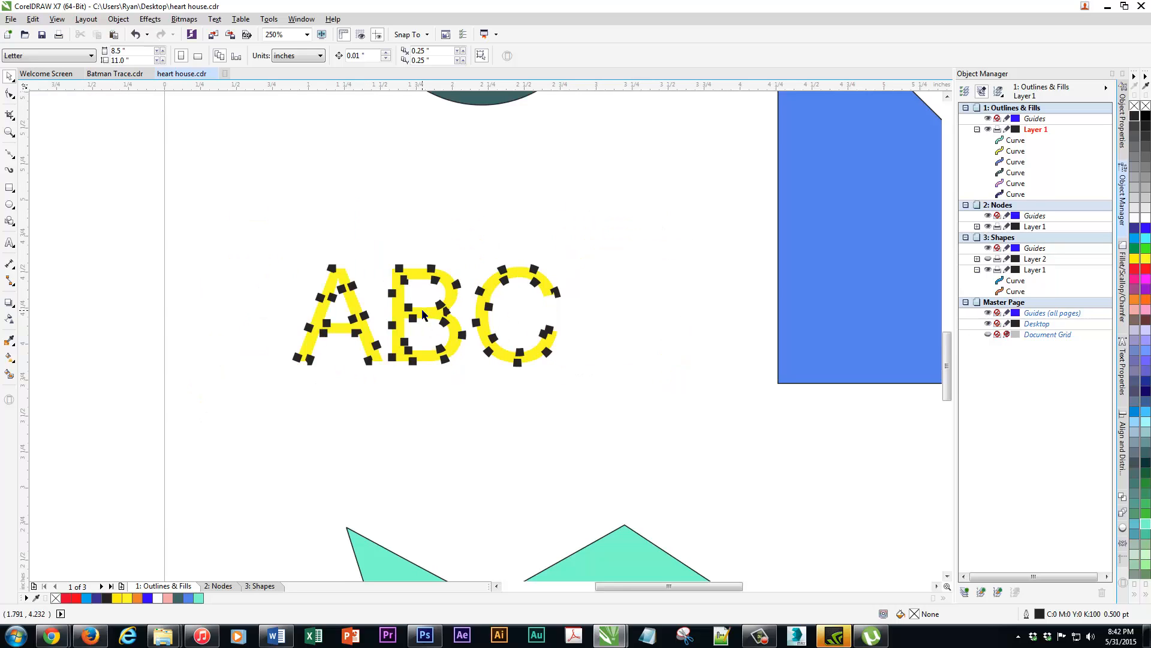
Remove the outline from the yellow ABC curves and deselect them
scroll(424, 315, "down", 2)
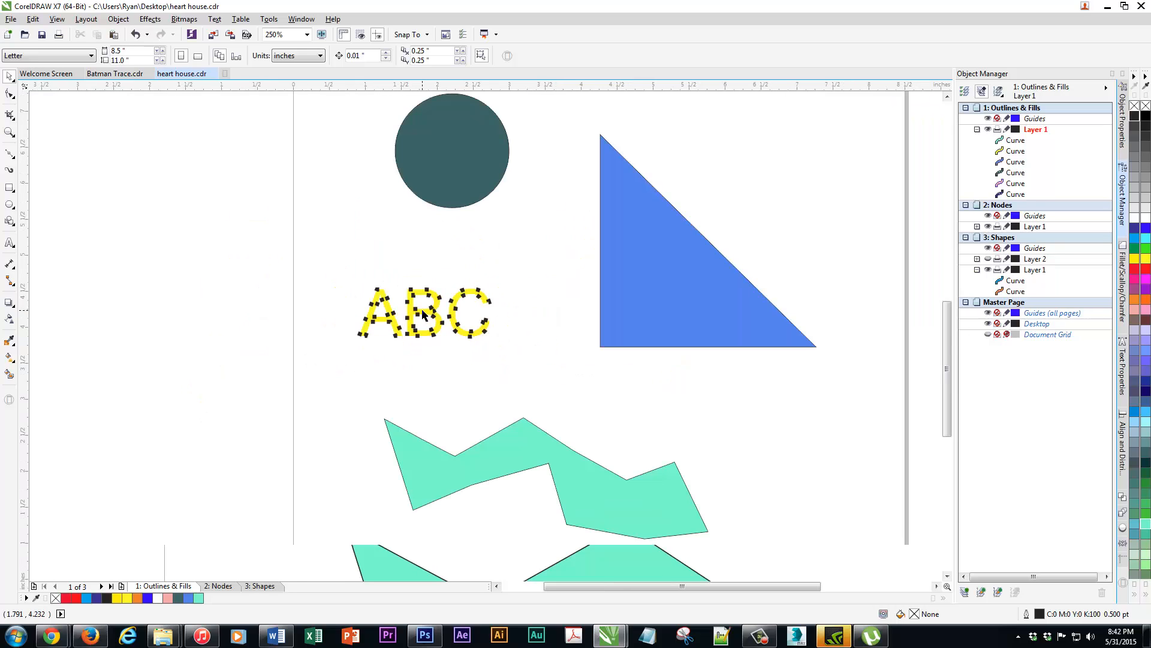
left_click(424, 315)
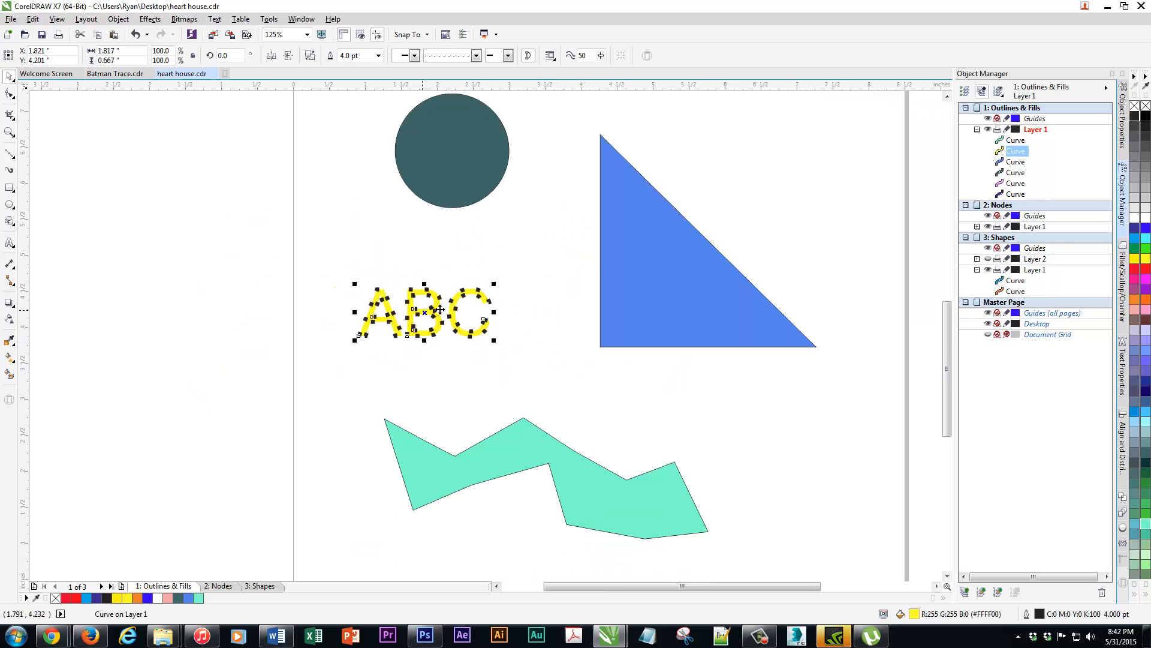
right_click(1134, 106)
left_click(563, 236)
Inspect all the shapes on the page in Wireframe view and return the display to Enhanced view
scroll(562, 235, "down", 2)
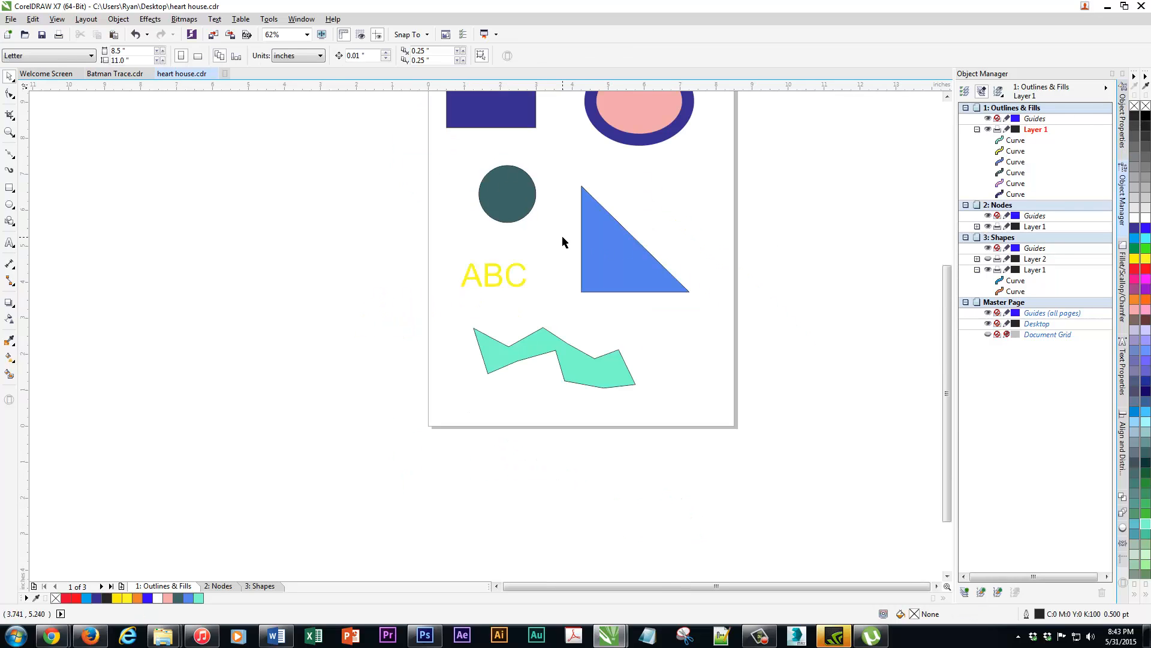
left_click_drag(562, 236, 481, 314)
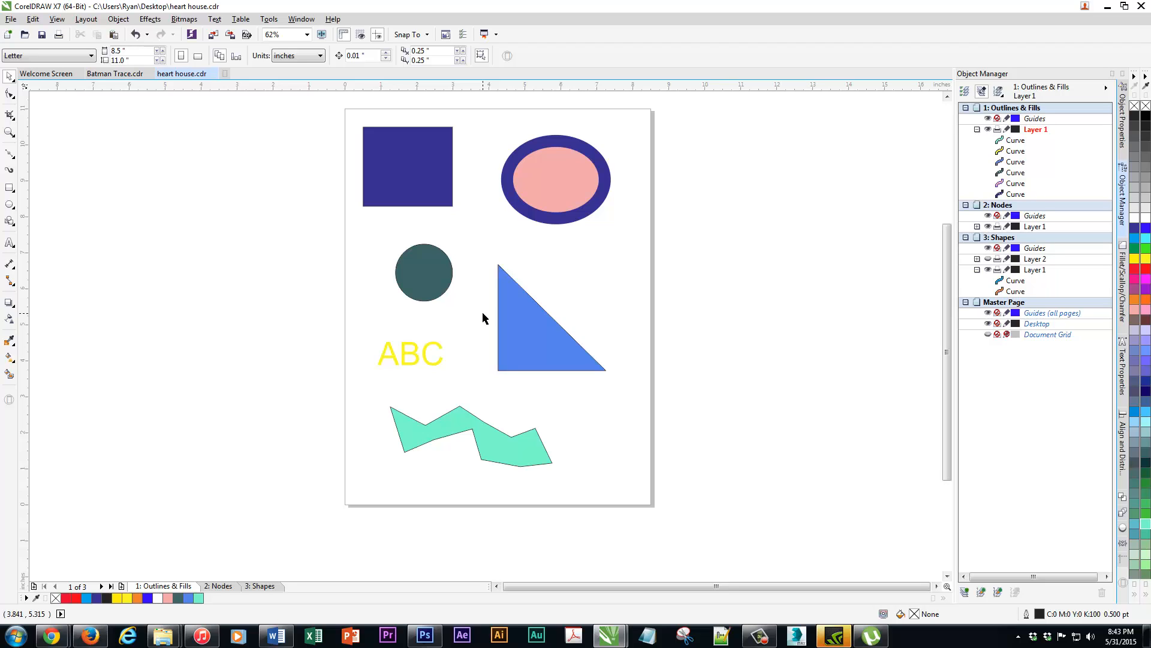
left_click(58, 19)
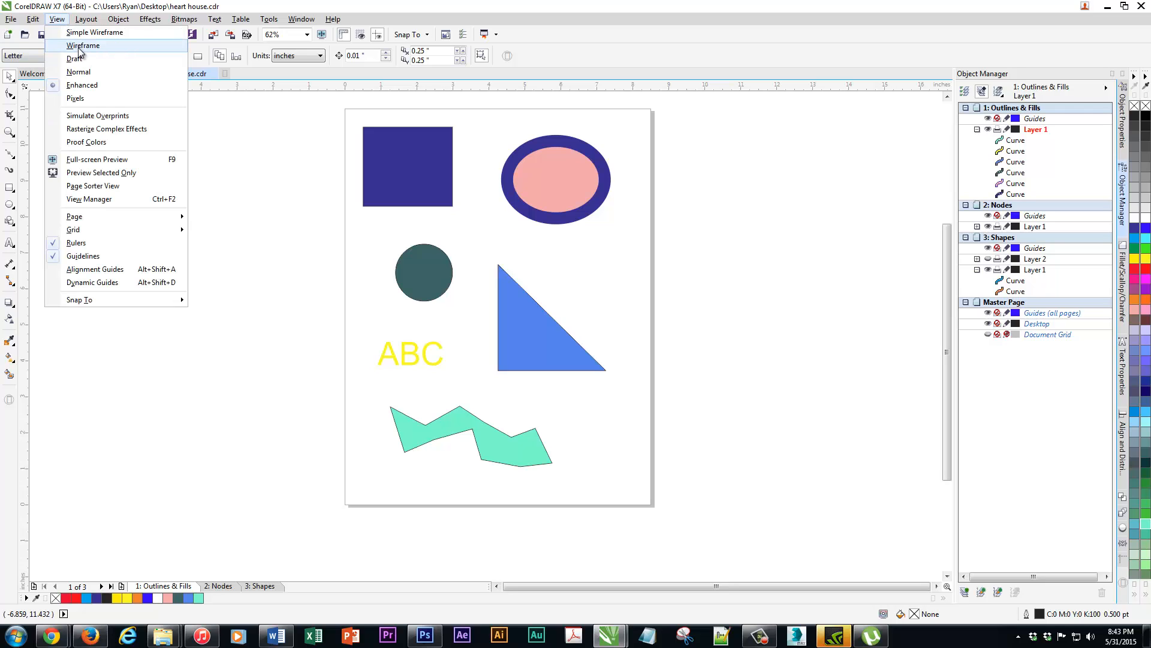
left_click(80, 46)
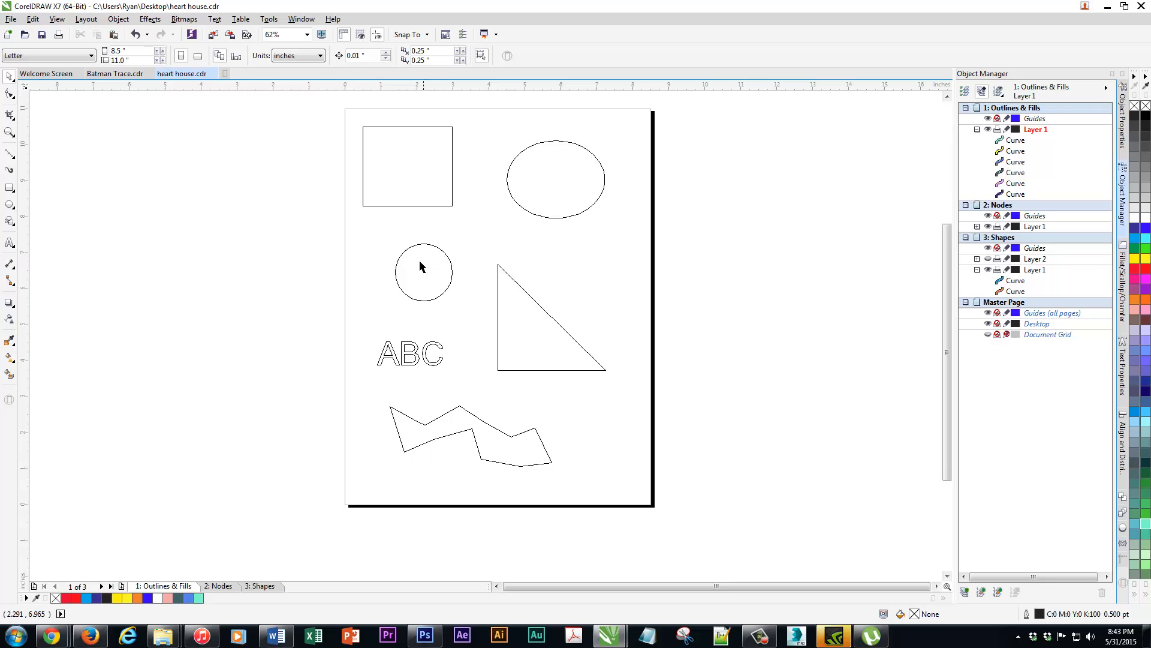
left_click(438, 296)
key("Escape")
left_click(56, 19)
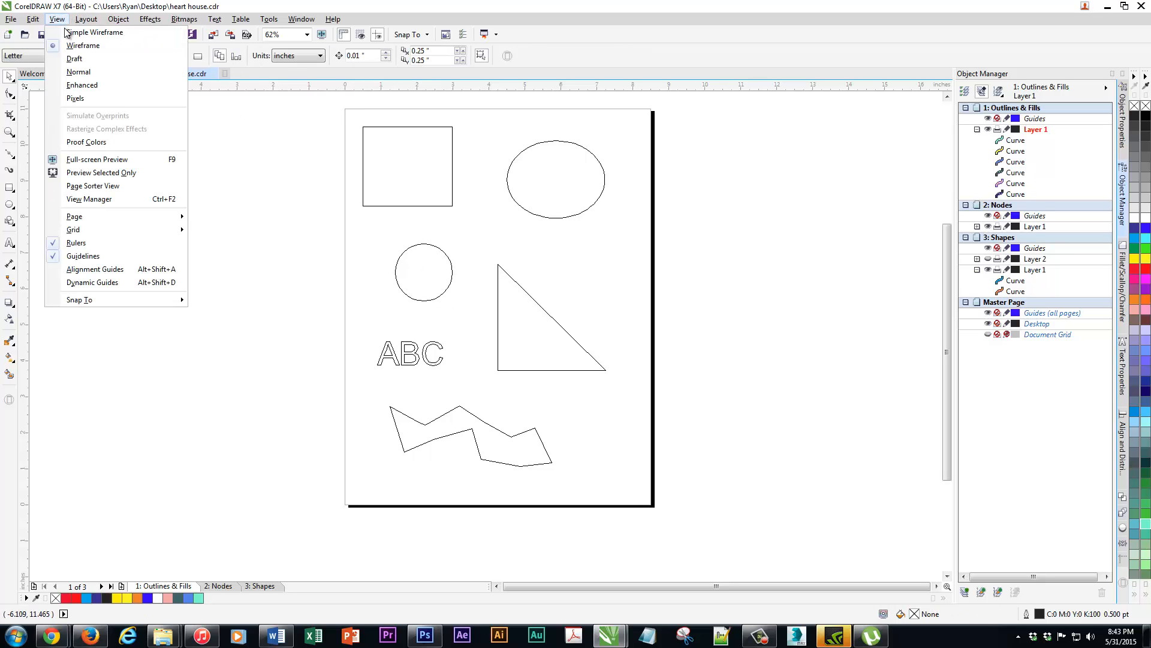
left_click(82, 84)
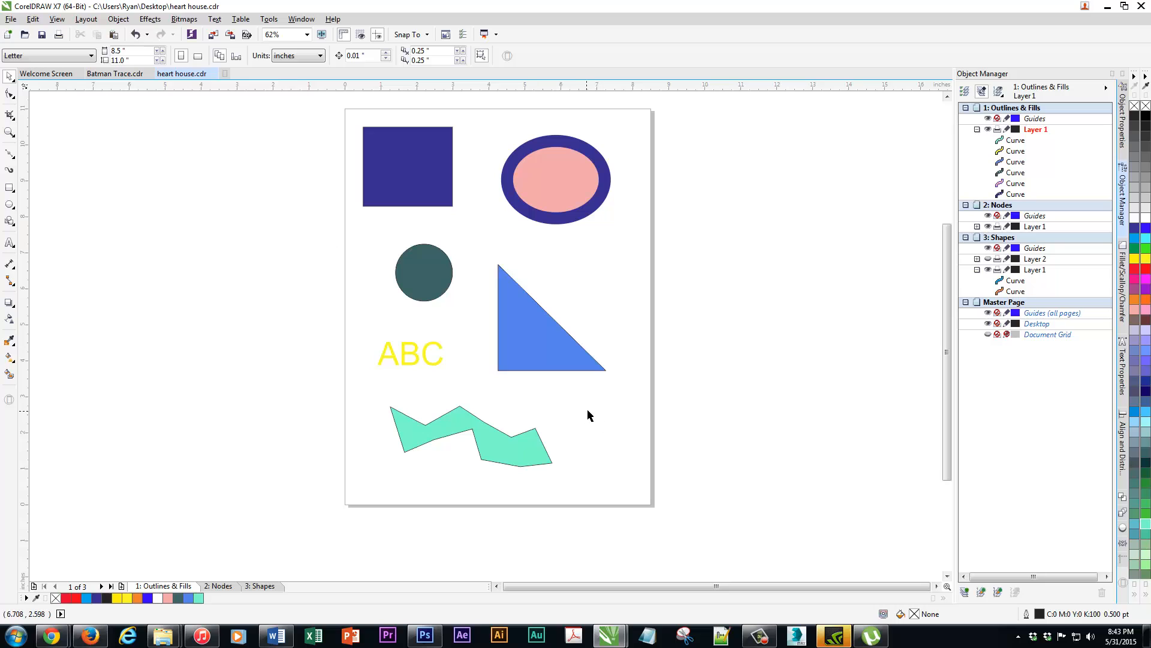